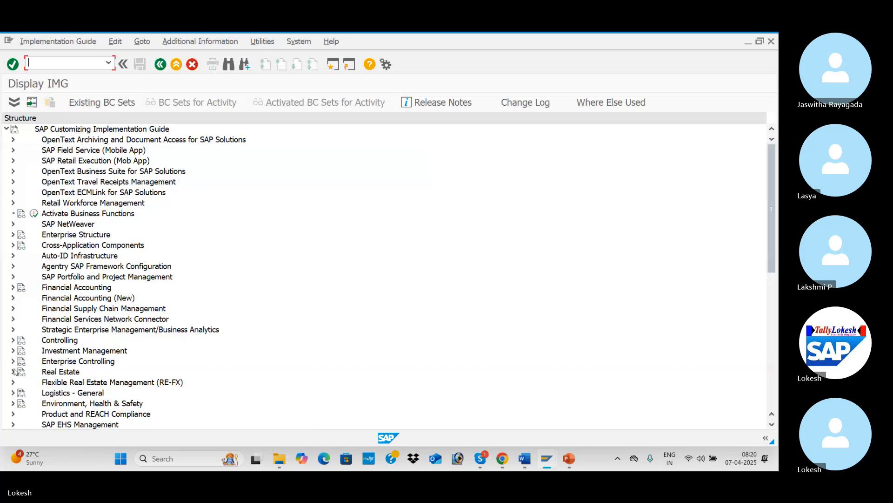
# - Open the Define company activity under Enterprise Structure, Definition, Financial Accounting, and start a new company entry
pyautogui.click(13, 235)
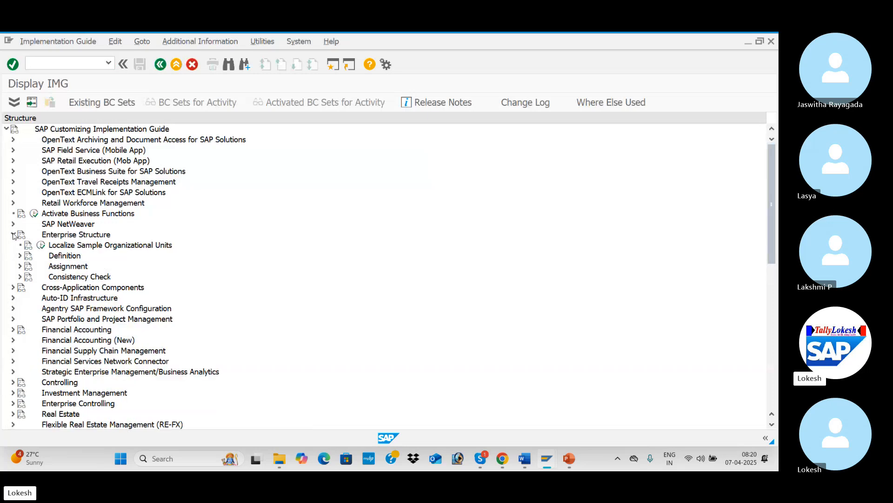
pyautogui.click(20, 256)
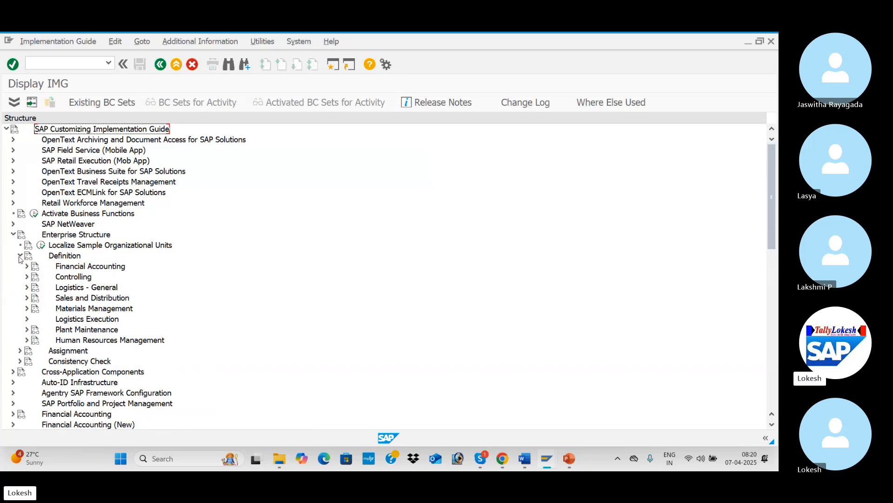
pyautogui.click(27, 266)
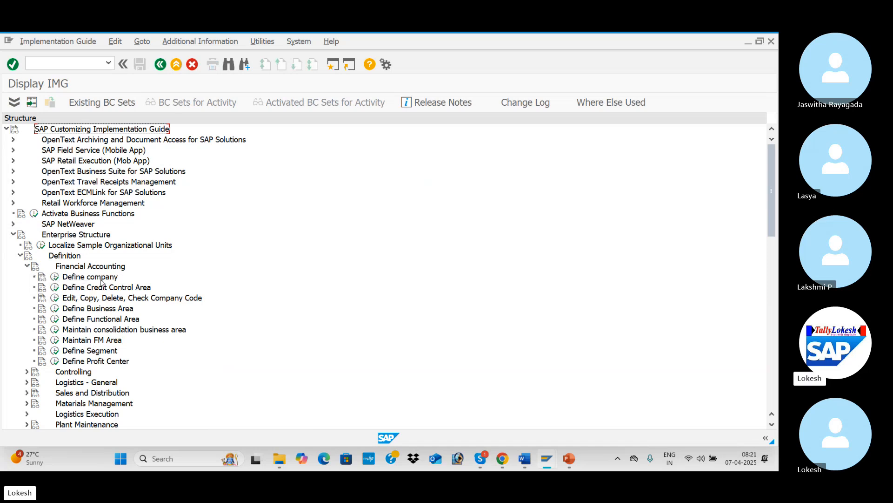
pyautogui.click(54, 276)
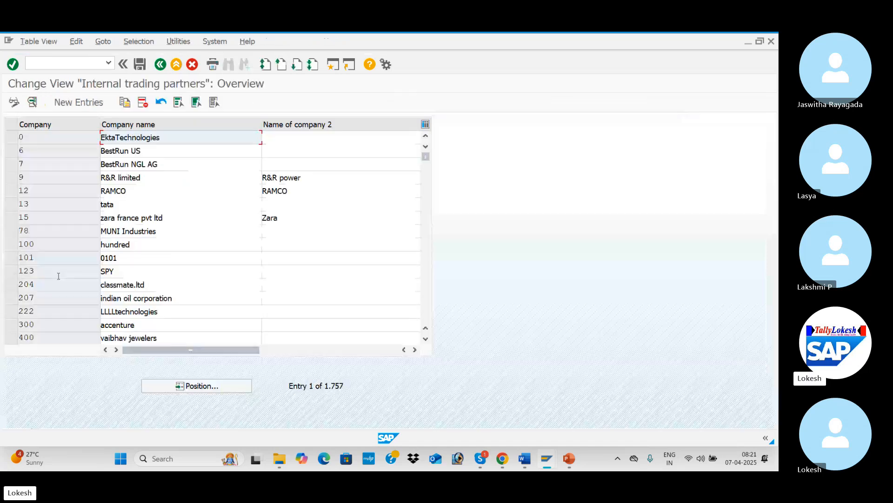
pyautogui.click(88, 104)
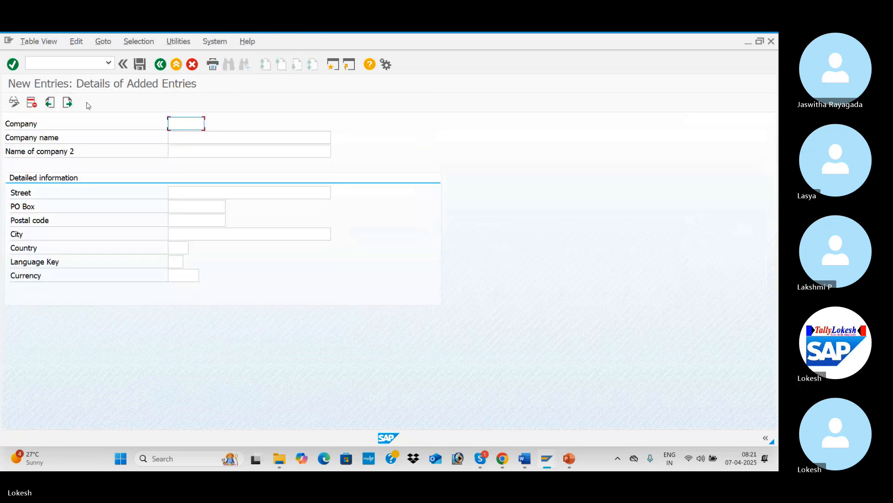
# - Enter VARA as the company and VARA IT SOLUTIONS as the company name
pyautogui.write('VAR')
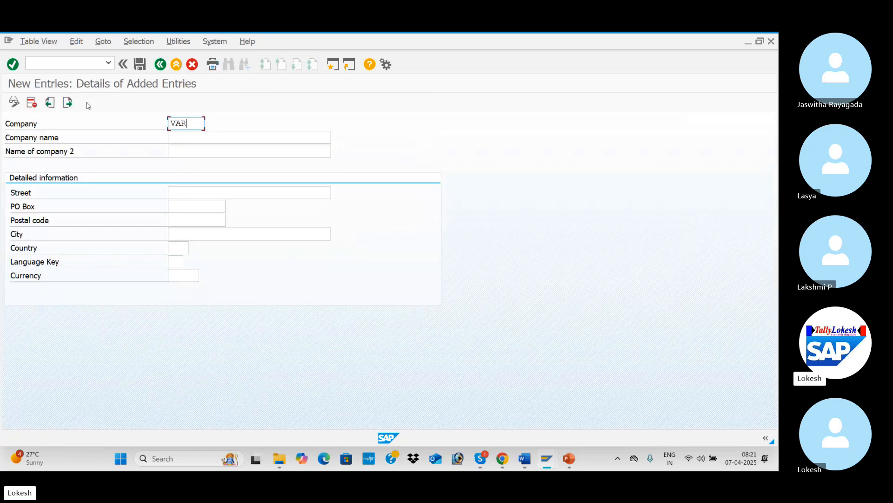
pyautogui.write('A')
pyautogui.press('Tab')
pyautogui.write('VAR')
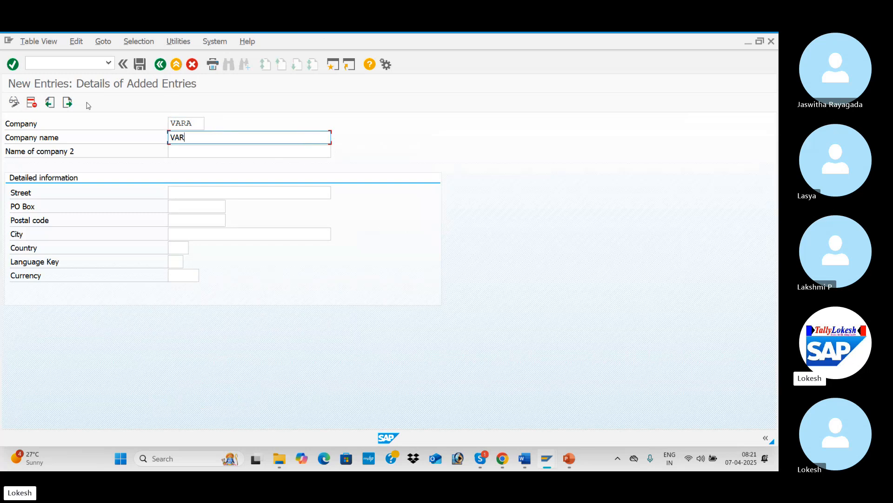
pyautogui.write('A IT SOLUT')
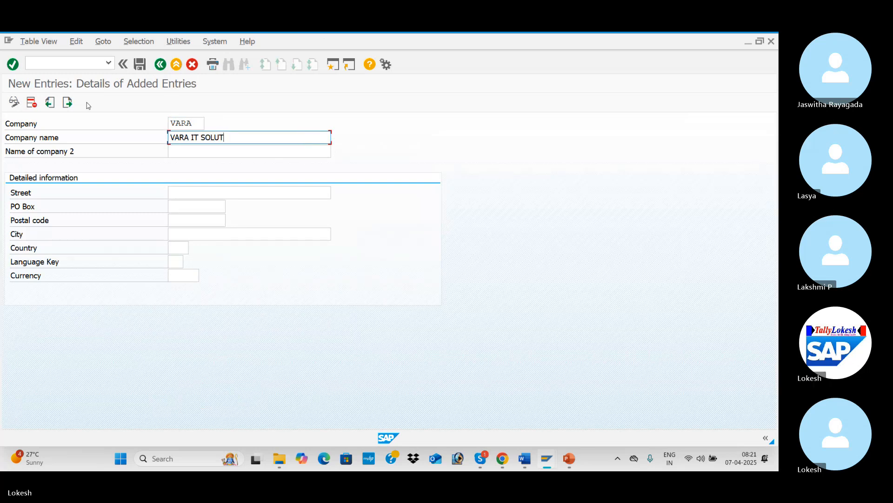
pyautogui.write('INS')
pyautogui.press('BackSpace')
pyautogui.write('ONS')
pyautogui.press('Tab')
pyautogui.press('Tab')
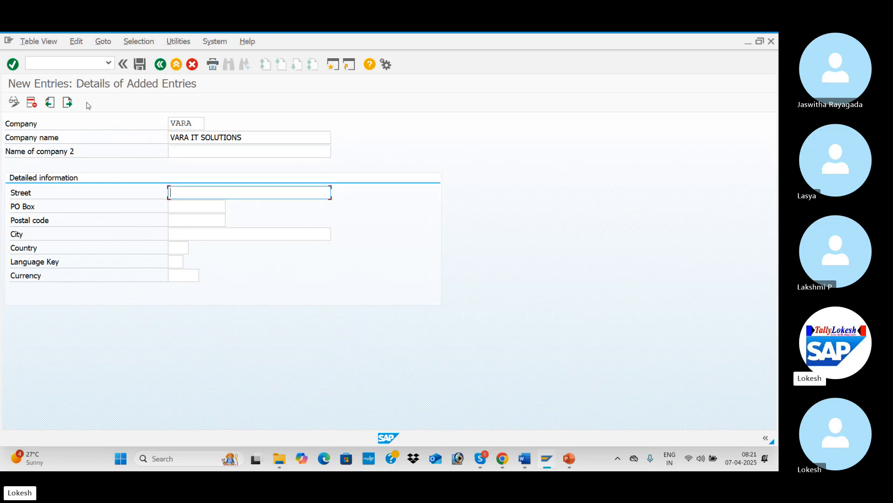
# - Fill in the company's street, PO box, postal code and city in the detailed information
pyautogui.write('K')
pyautogui.press('BackSpace')
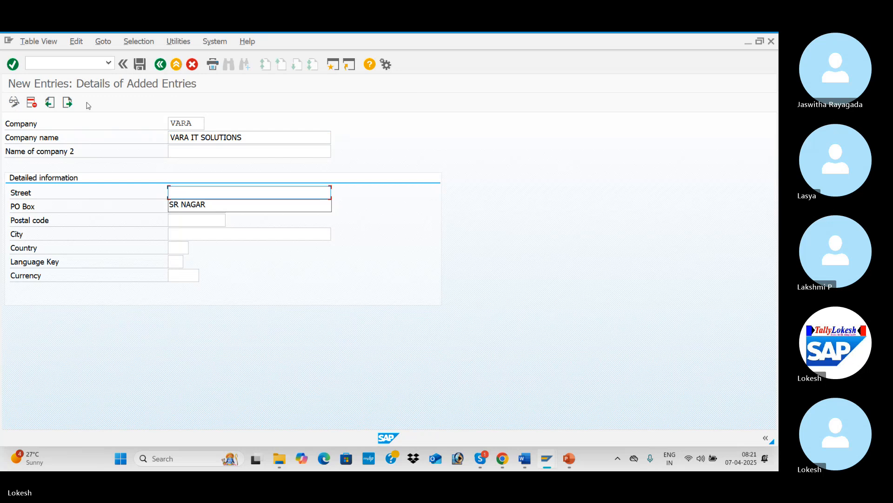
pyautogui.write('A')
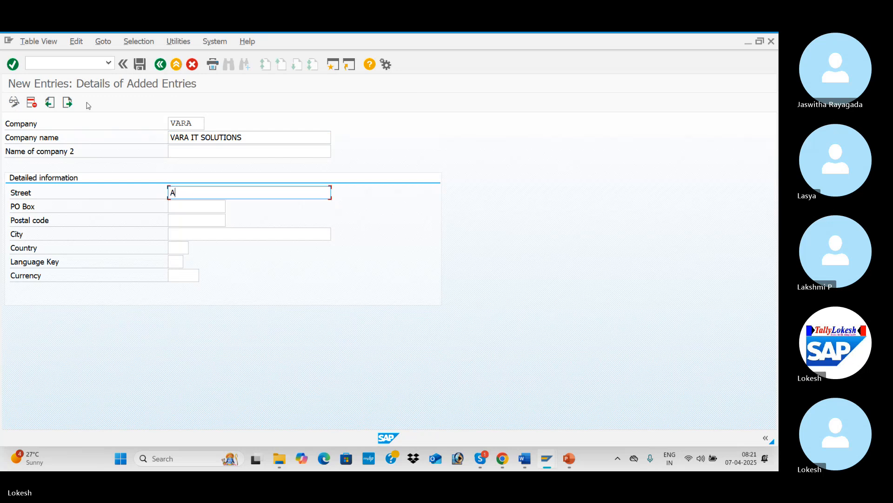
pyautogui.write('SHOK NAGAR')
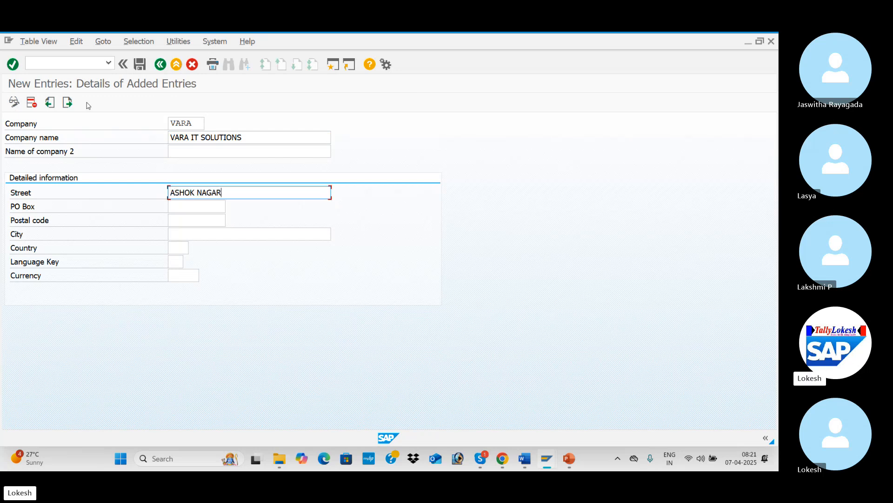
pyautogui.press('Tab')
pyautogui.write('51')
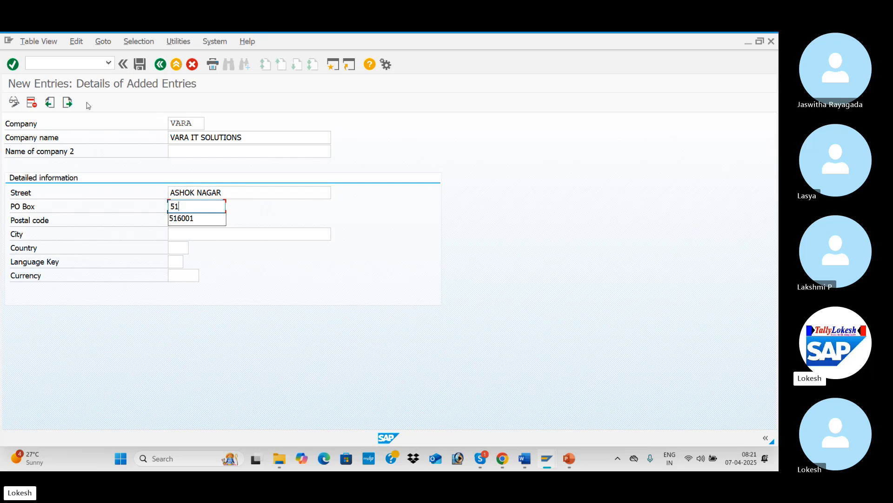
pyautogui.write('00')
pyautogui.press('BackSpace')
pyautogui.press('BackSpace')
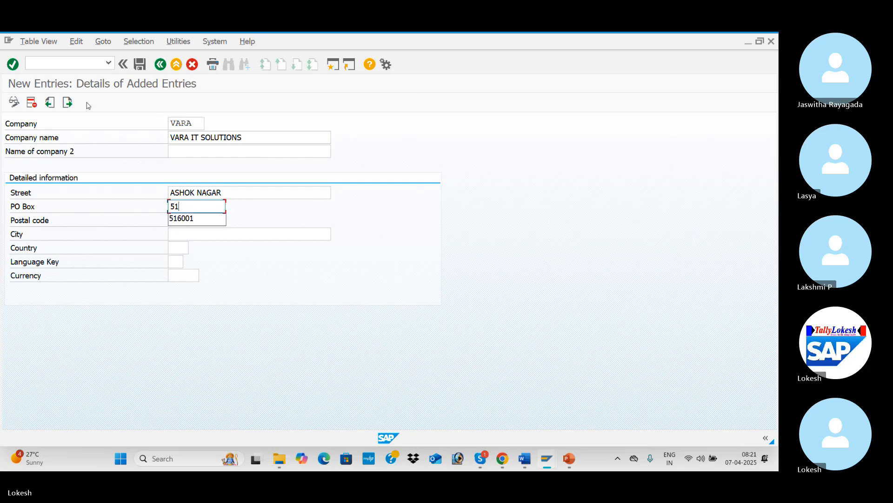
pyautogui.write('6002')
pyautogui.press('Tab')
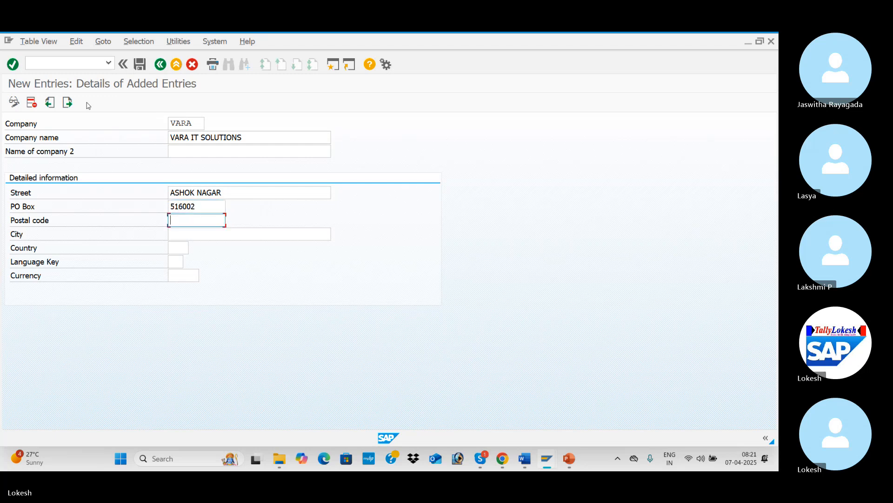
pyautogui.write('516002')
pyautogui.press('Tab')
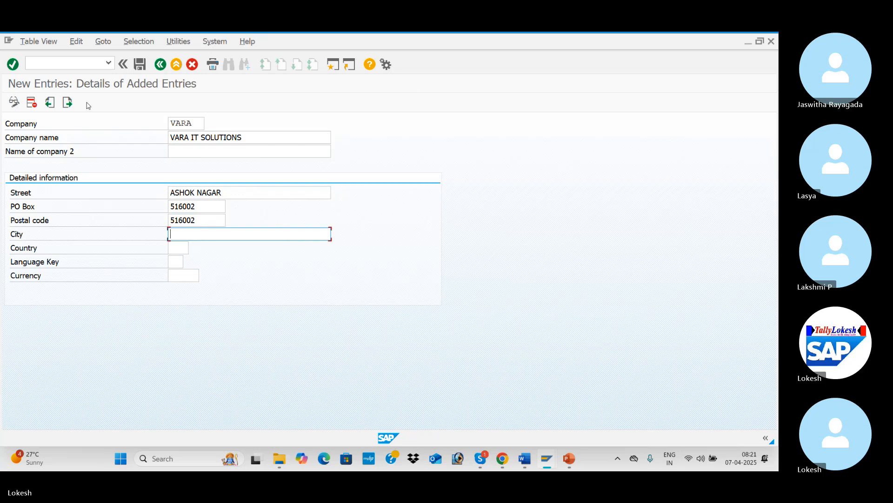
pyautogui.write('KADAP')
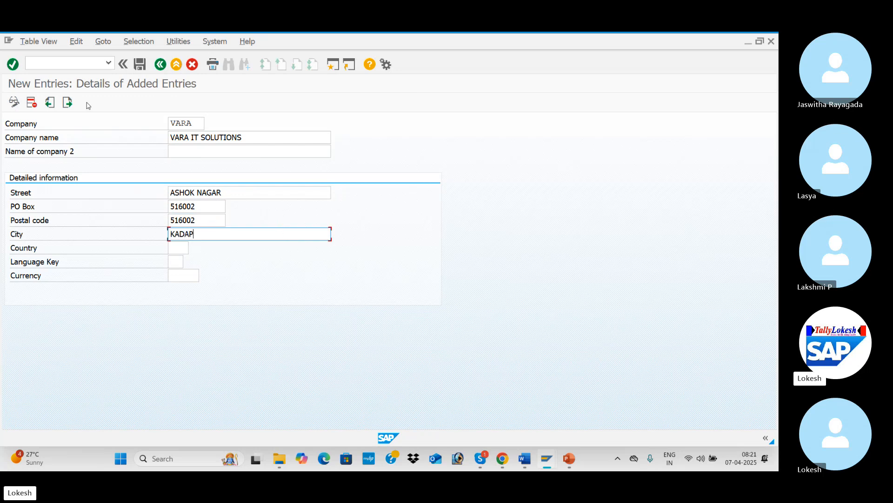
pyautogui.write('A')
pyautogui.press('Tab')
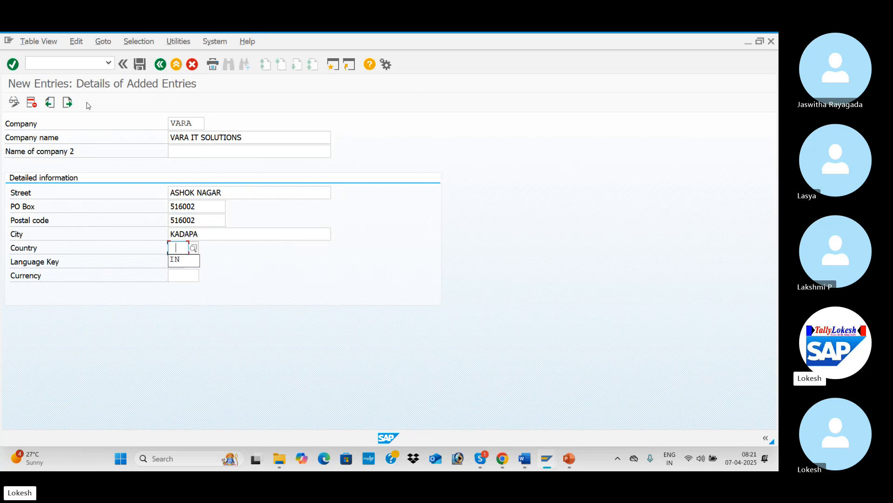
# - Set the company's country to IN, language key to EN and currency to INR, and validate the entry
pyautogui.write('IN')
pyautogui.press('Tab')
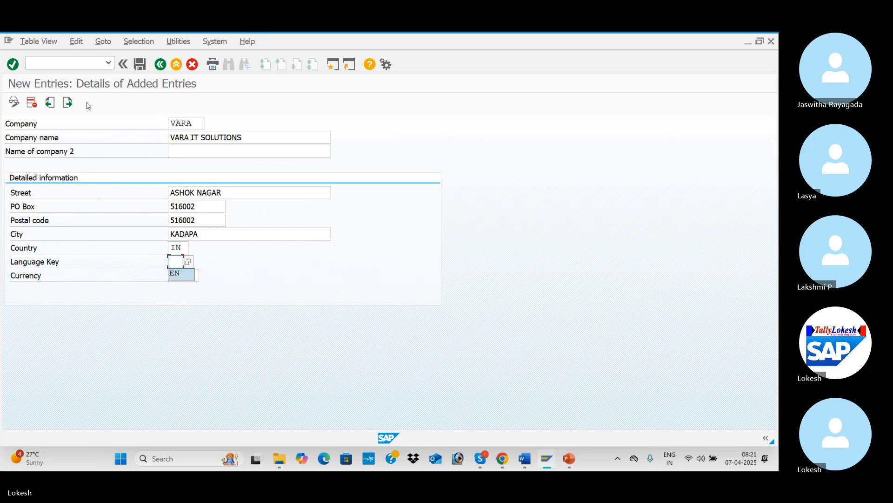
pyautogui.write('EN')
pyautogui.press('Tab')
pyautogui.write('INR')
pyautogui.press('Return')
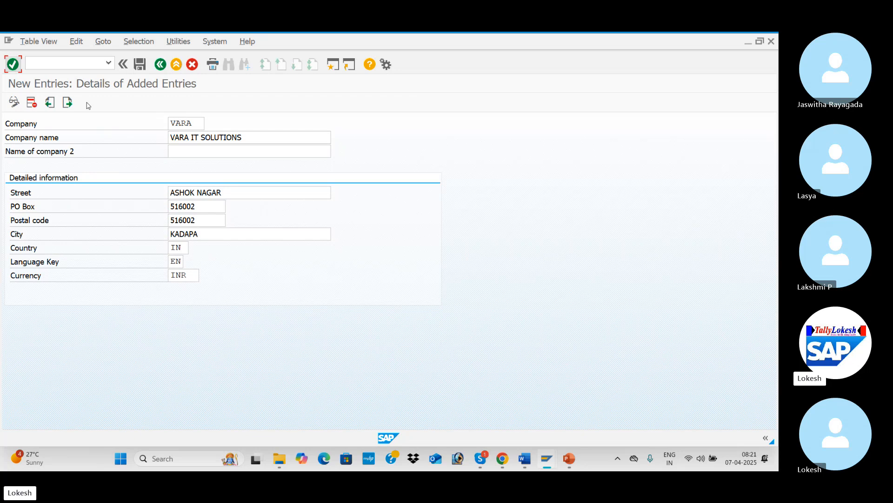
# - Save the new company and create a customizing request for it with the short description "Define Company for VARA"
pyautogui.click(143, 66)
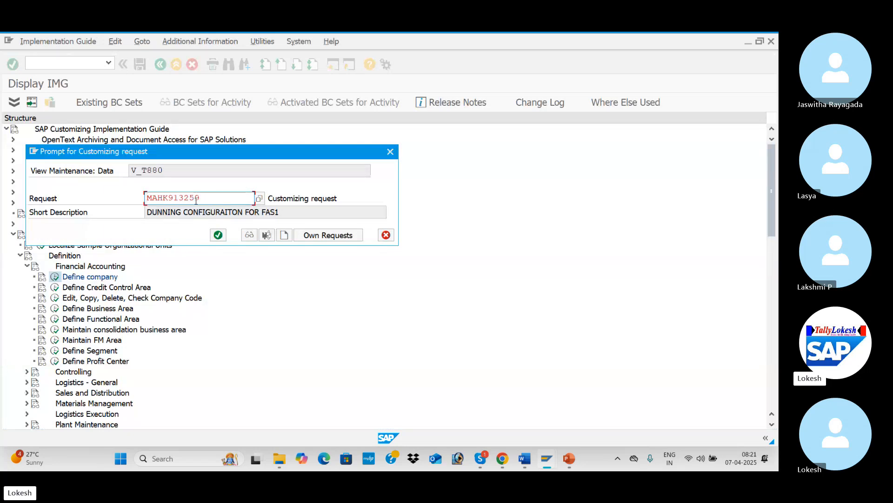
pyautogui.moveTo(208, 201); pyautogui.dragTo(144, 202)
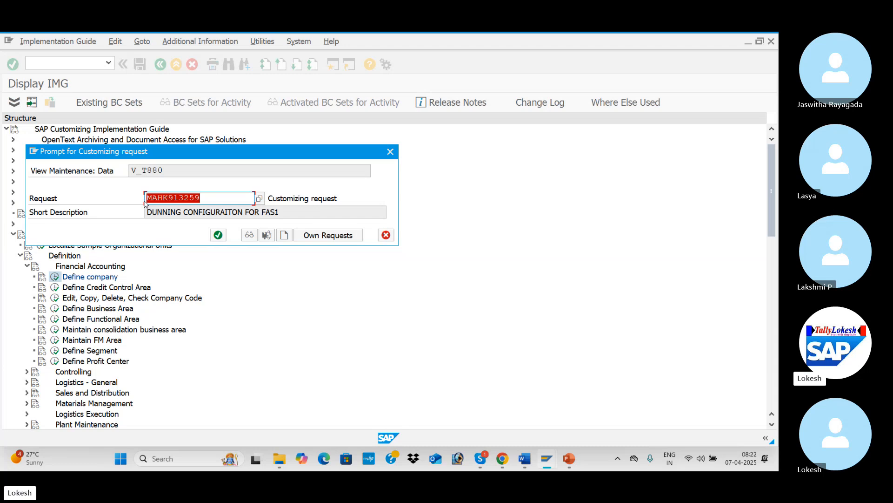
pyautogui.click(284, 235)
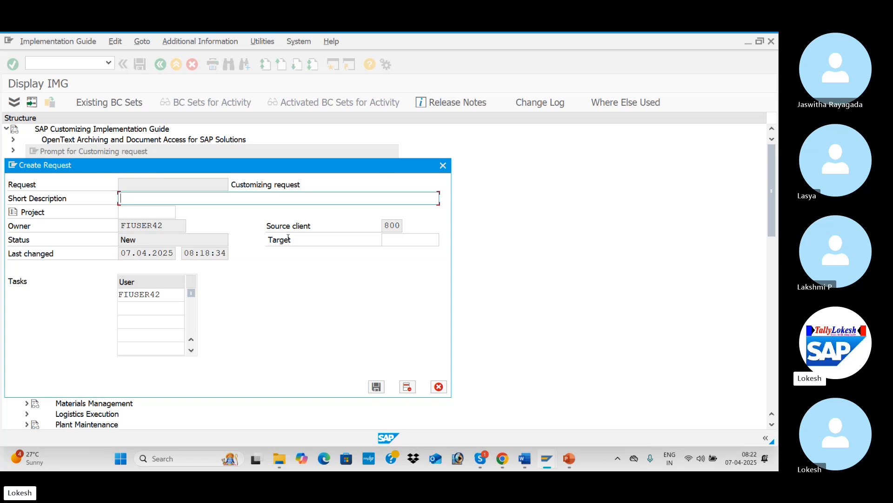
pyautogui.write('DE')
pyautogui.write('efine')
pyautogui.write(' Com')
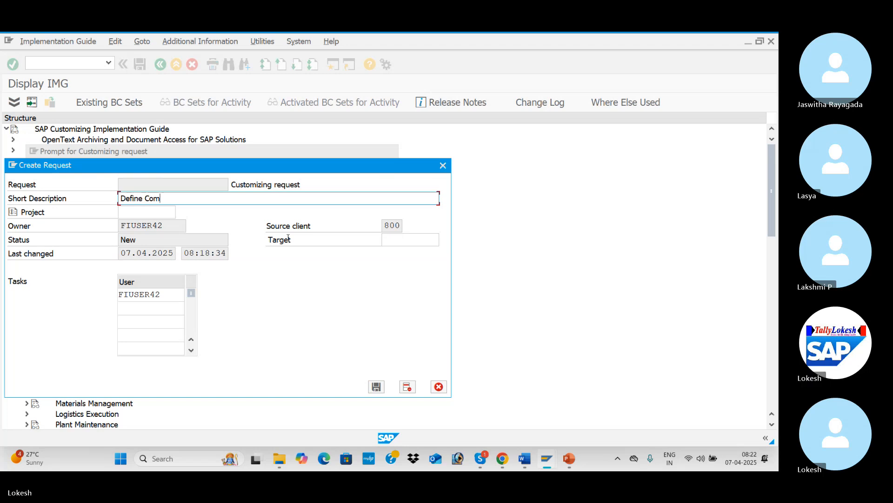
pyautogui.write('pany for ')
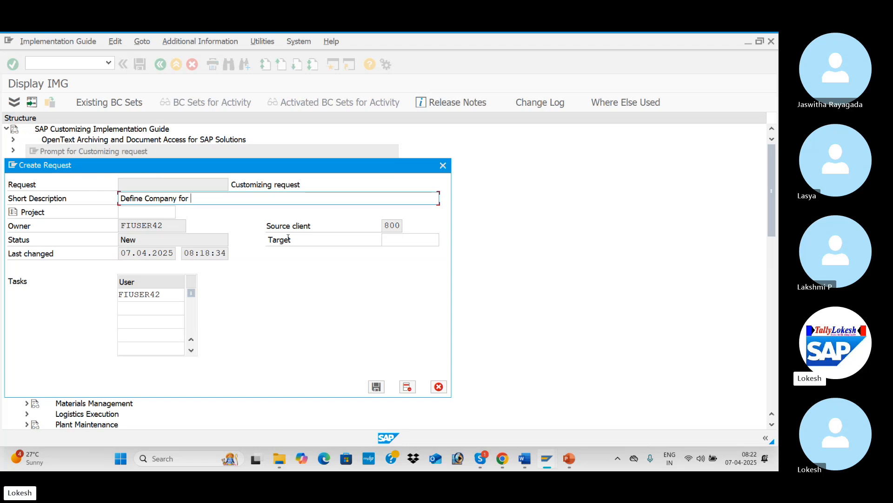
pyautogui.write('VAAR')
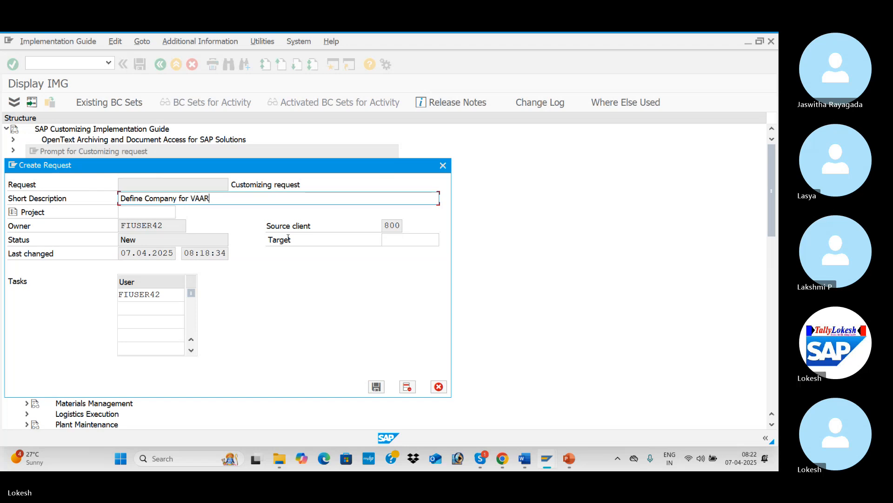
pyautogui.press('BackSpace')
pyautogui.press('BackSpace')
pyautogui.write('RA')
pyautogui.click(376, 386)
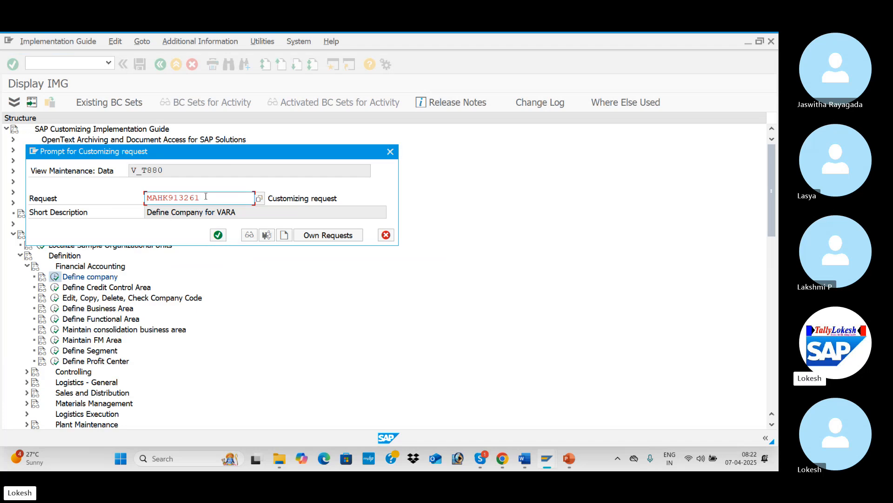
# - Review the list of customizing requests, and confirm the request prompt to save the VARA company entry
pyautogui.click(260, 199)
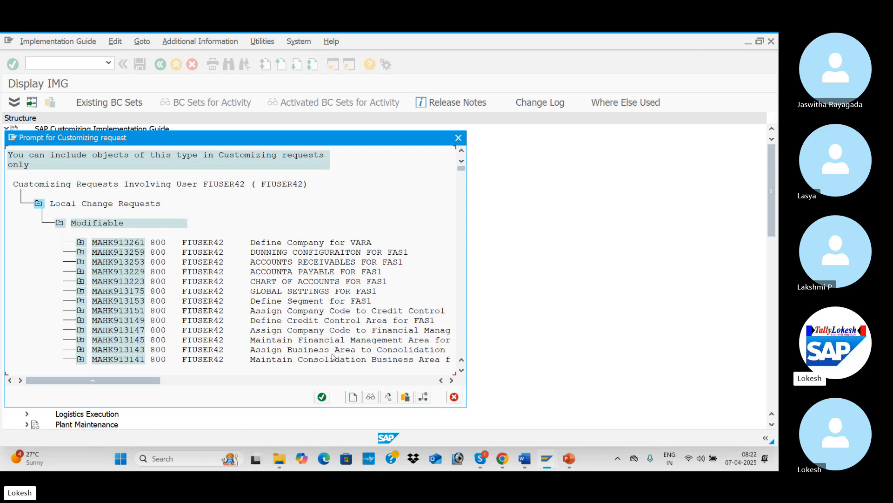
pyautogui.click(322, 396)
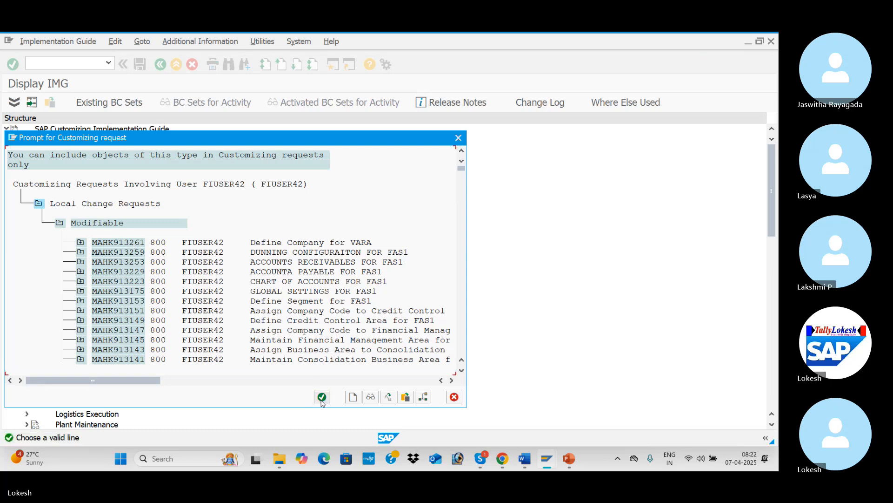
pyautogui.click(458, 138)
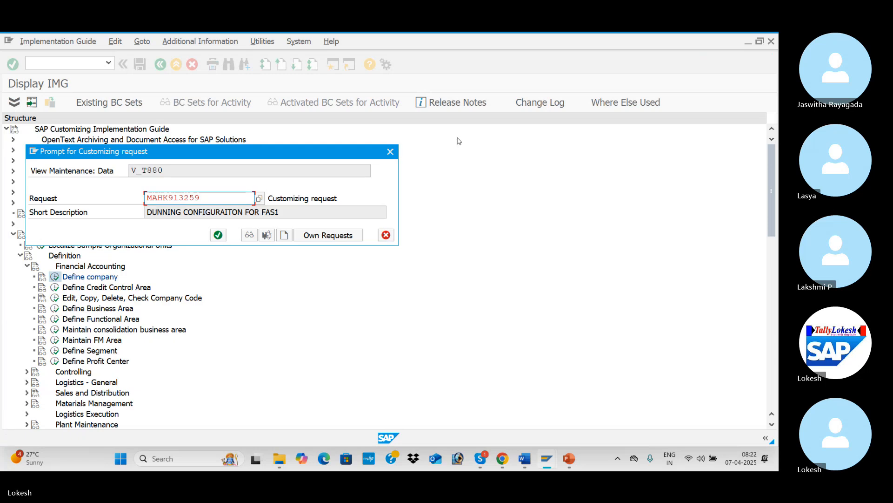
pyautogui.click(219, 235)
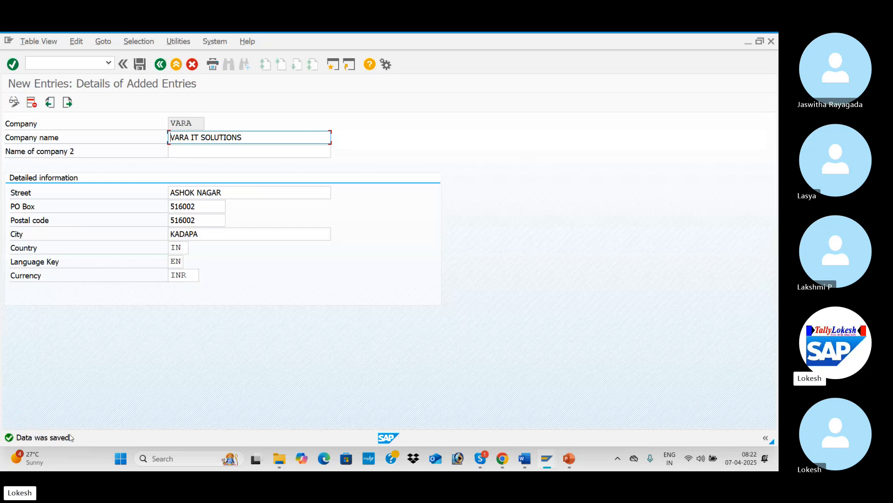
# - Open the Transport Organizer with transaction SE09, include modifiable requests alongside released ones, and display the customizing requests
pyautogui.hotkey('alt', 'Tab')
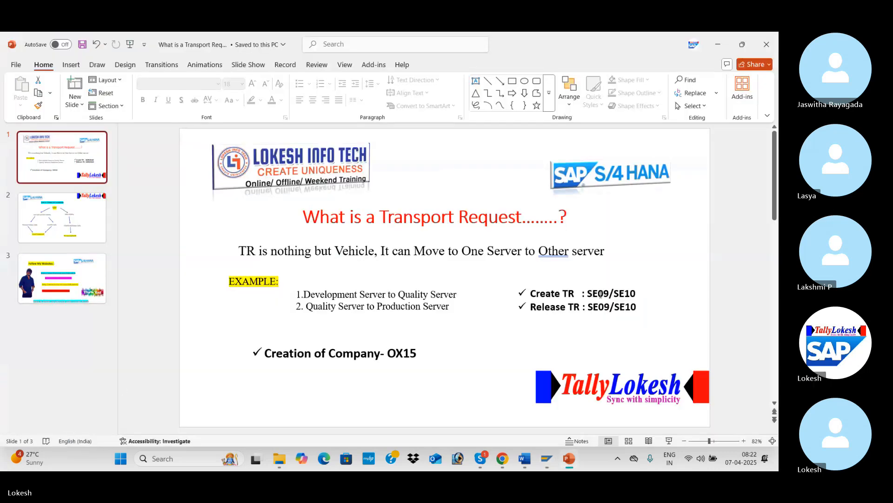
pyautogui.hotkey('alt', 'Tab')
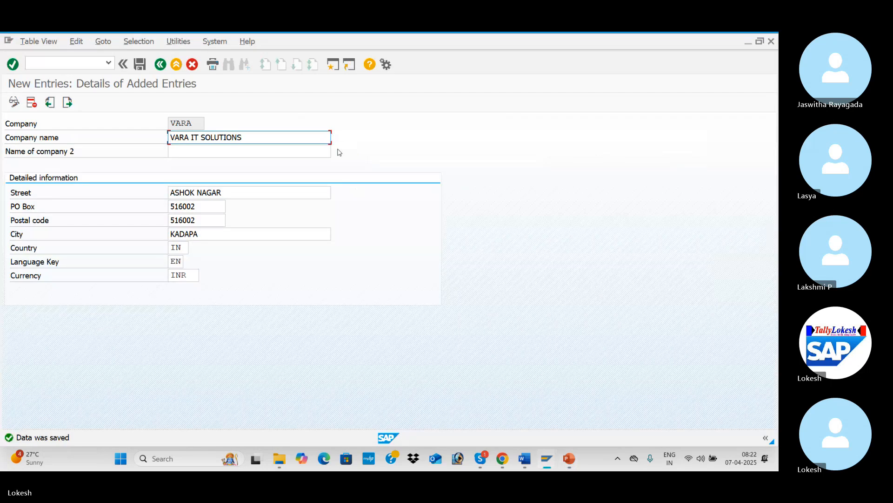
pyautogui.click(79, 66)
pyautogui.write('/')
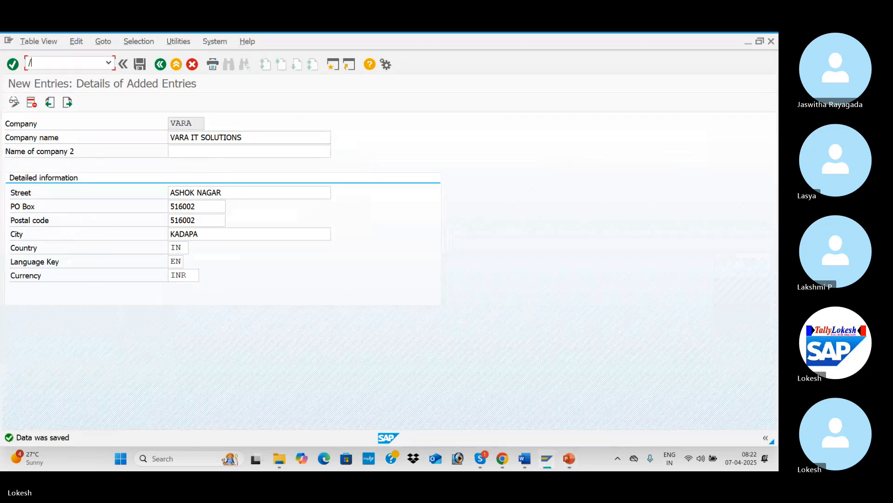
pyautogui.write('NSE0')
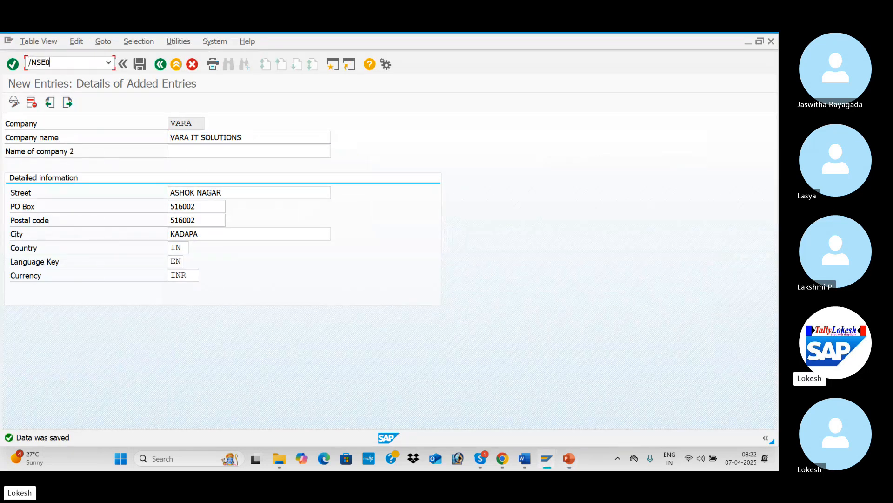
pyautogui.press('Return')
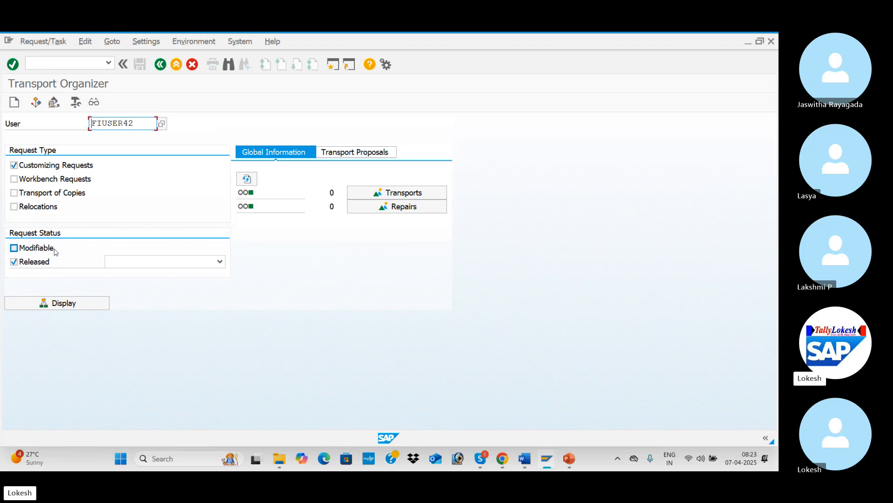
pyautogui.click(18, 249)
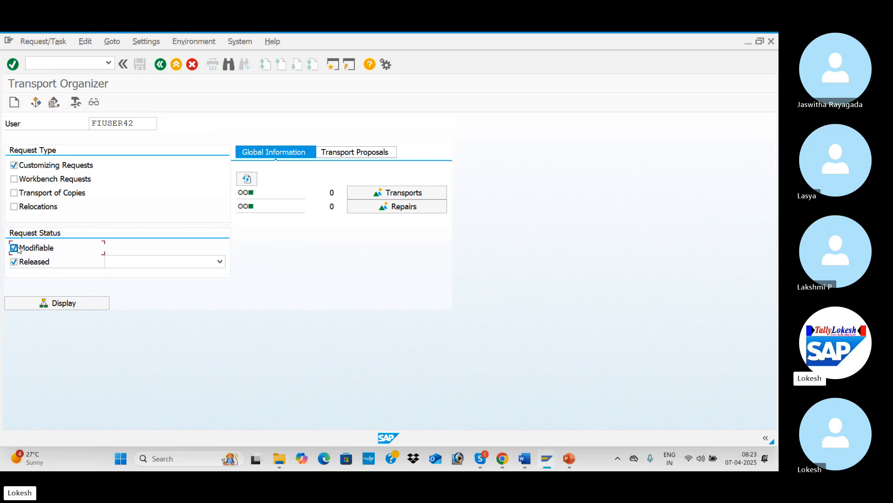
pyautogui.click(85, 306)
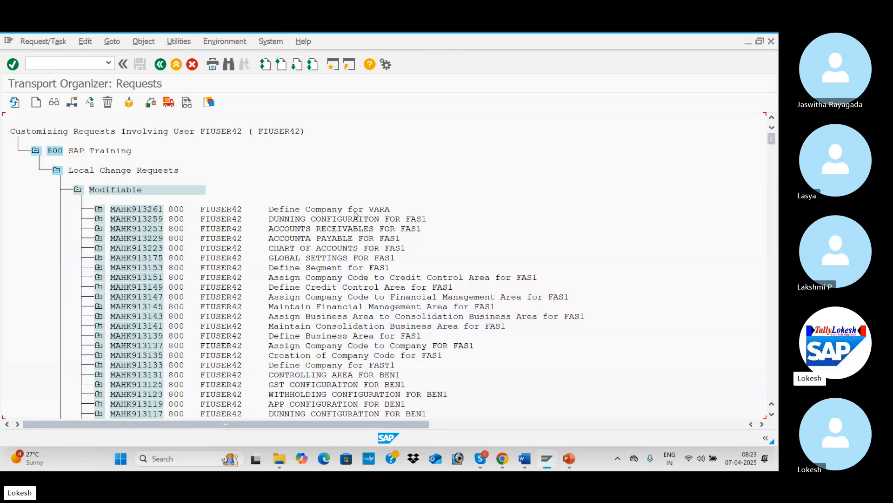
# - Examine the customizing task under the "Define Company for VARA" request and collapse the request again
pyautogui.click(99, 209)
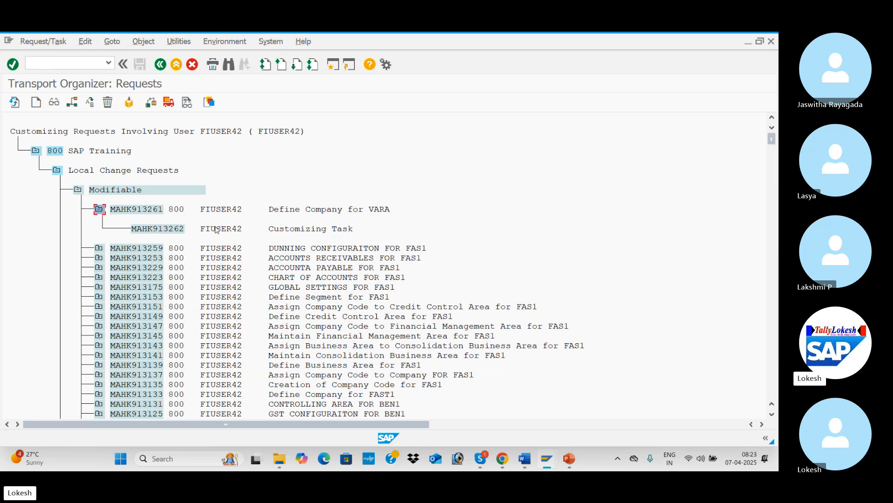
pyautogui.doubleClick(176, 229)
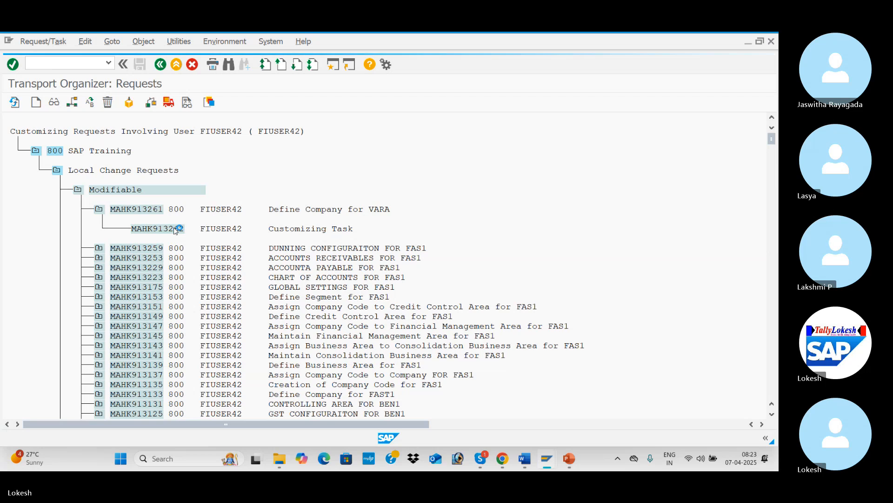
pyautogui.click(161, 64)
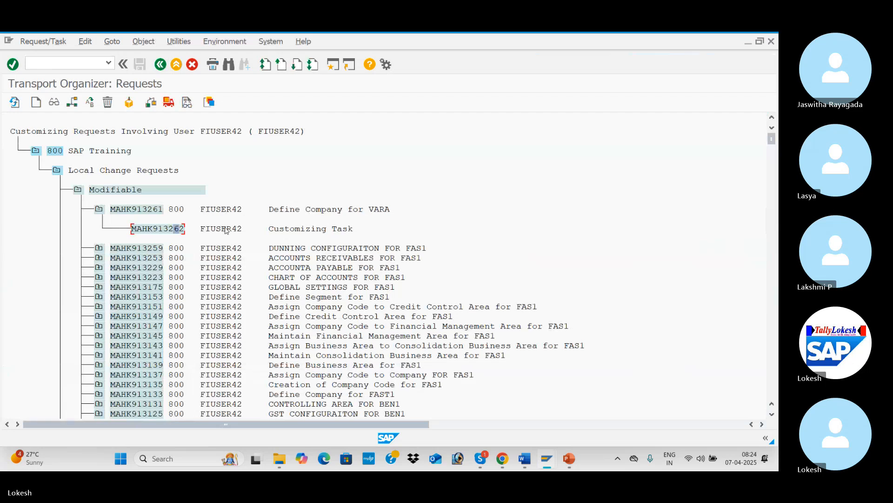
pyautogui.click(99, 209)
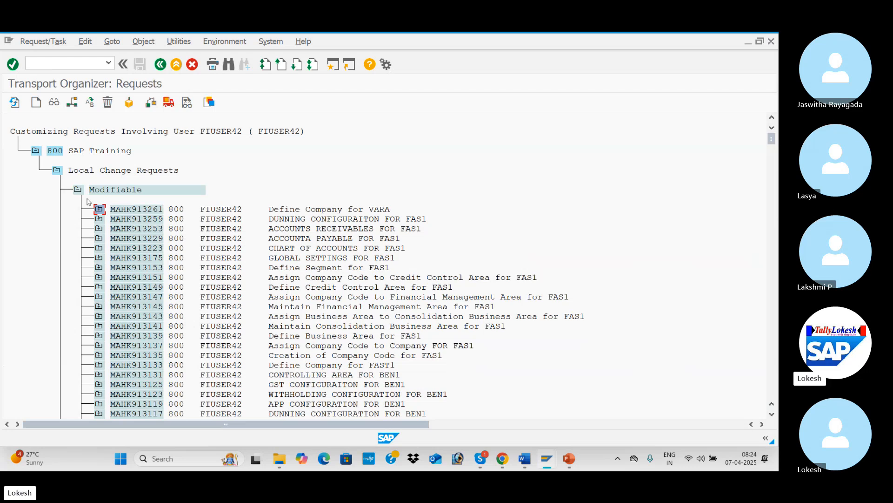
pyautogui.click(100, 210)
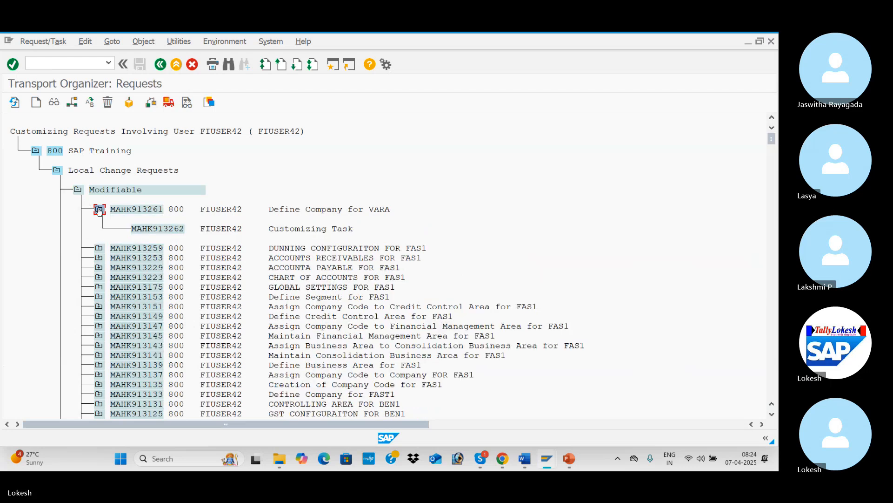
pyautogui.click(171, 228)
pyautogui.click(99, 209)
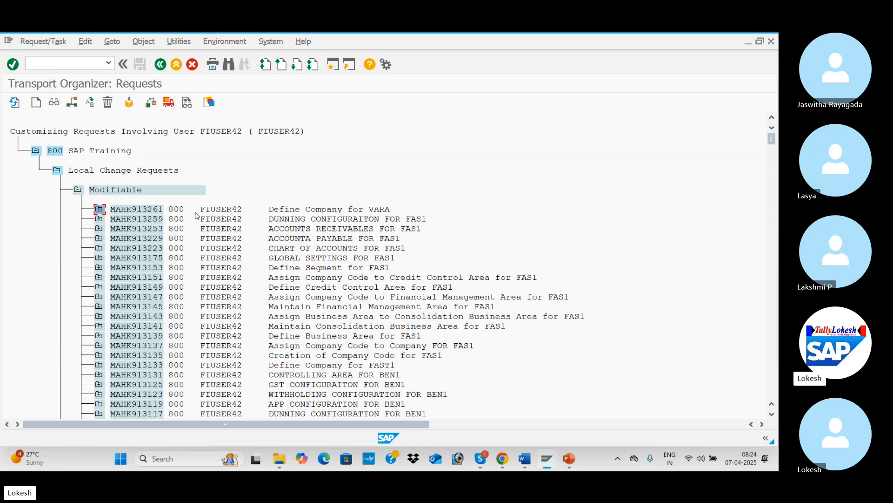
# - Inspect the company code data of the dunning program in the customizing task of the FAS1 dunning configuration request
pyautogui.click(99, 219)
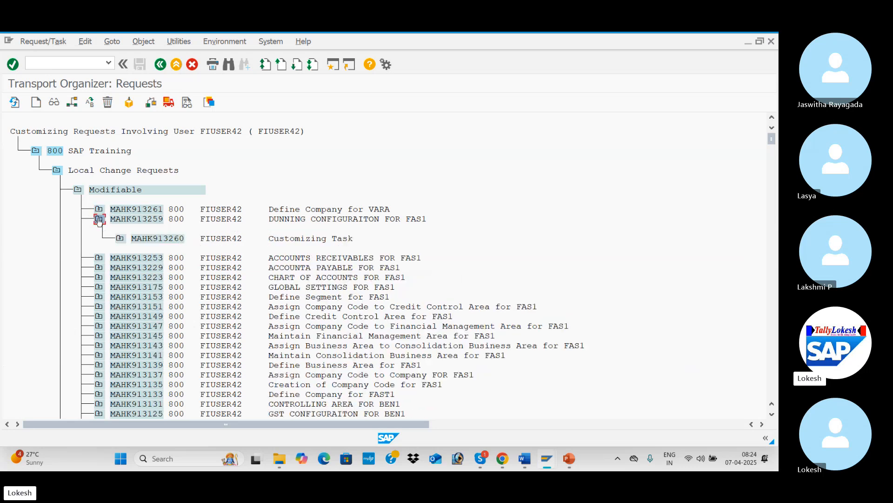
pyautogui.click(120, 238)
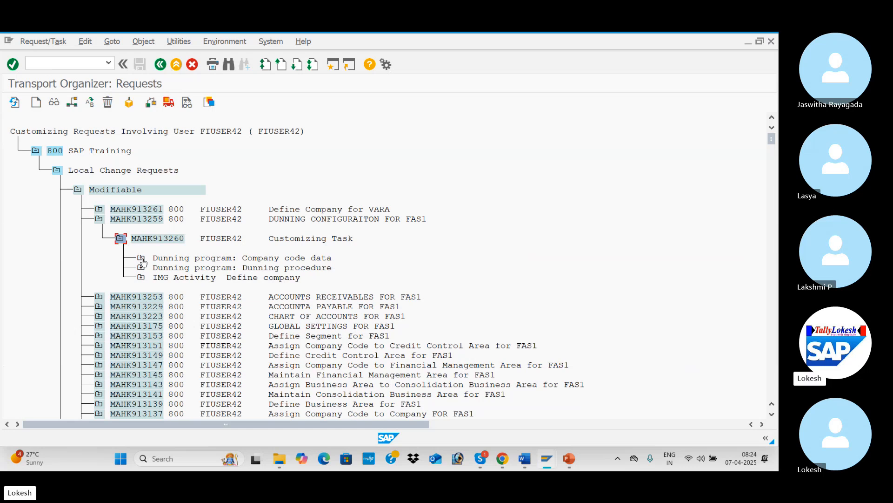
pyautogui.click(143, 261)
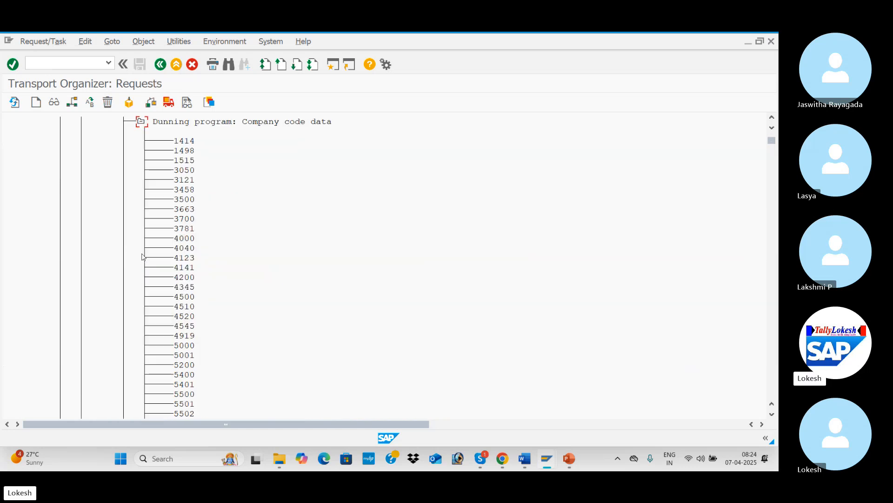
pyautogui.click(141, 131)
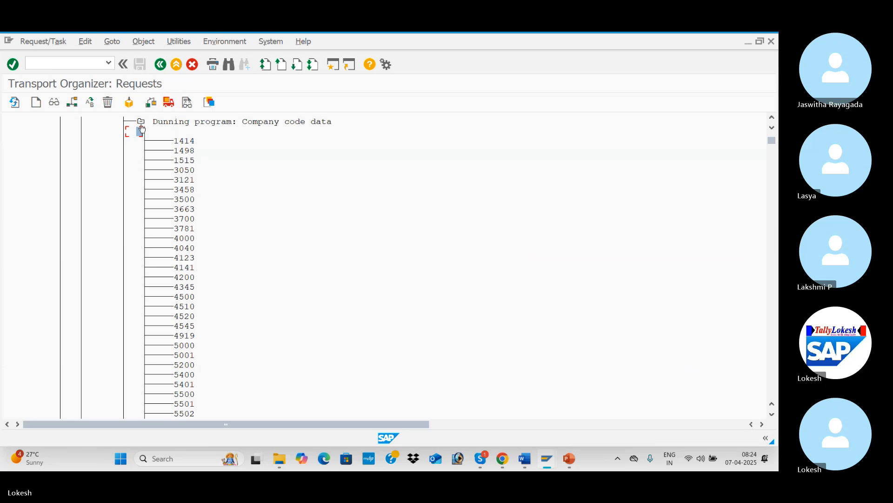
pyautogui.click(141, 122)
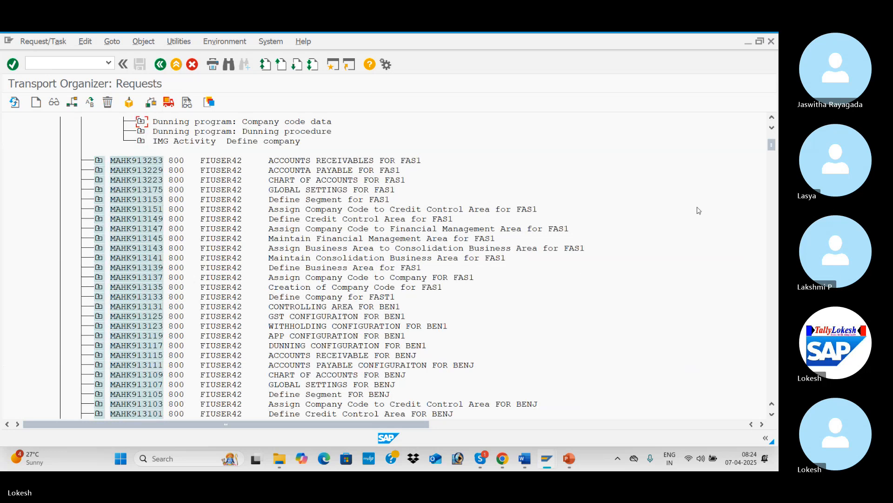
# - Examine the "Define Company for BENJ" request from its customizing task through view V_T880 down to the T880 table entry
pyautogui.click(774, 190)
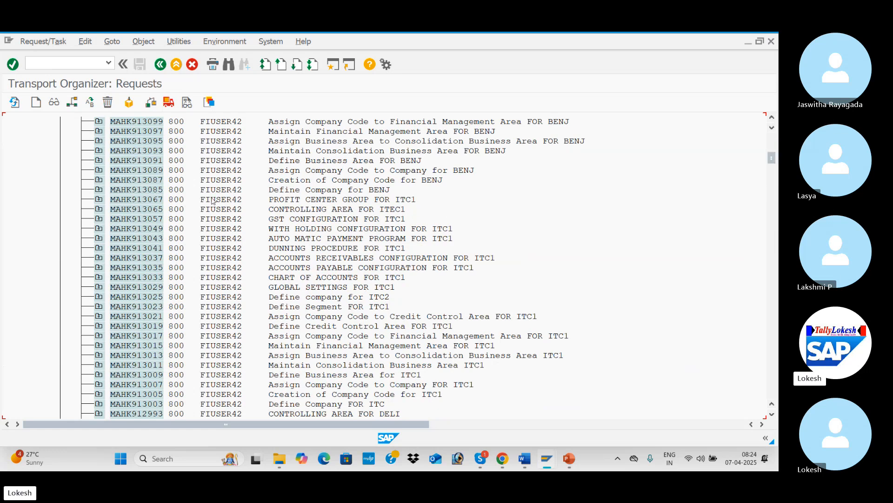
pyautogui.click(98, 190)
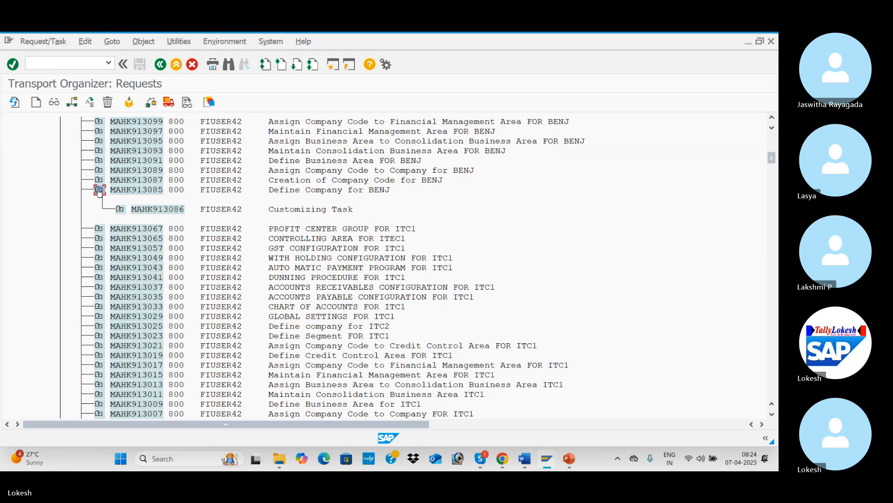
pyautogui.click(121, 210)
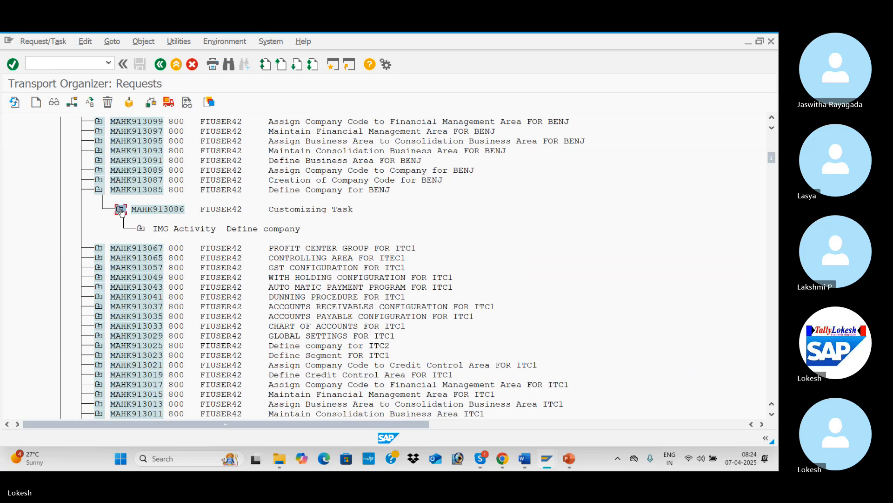
pyautogui.click(142, 230)
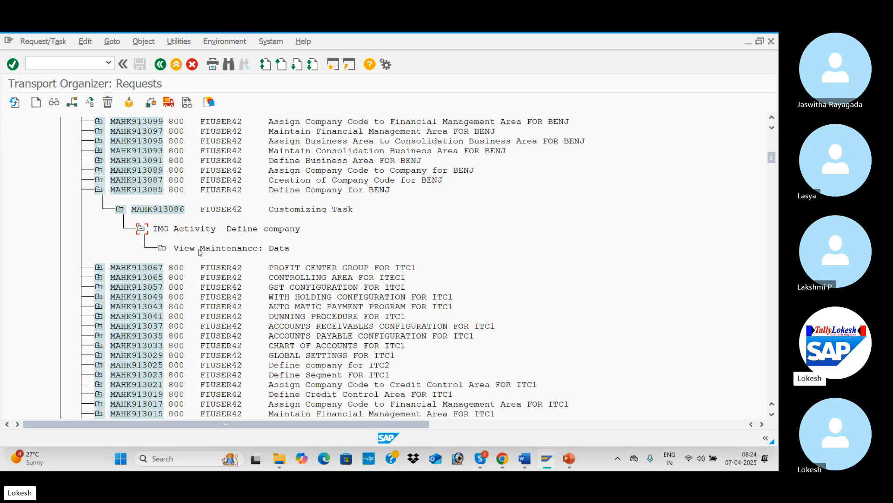
pyautogui.click(162, 249)
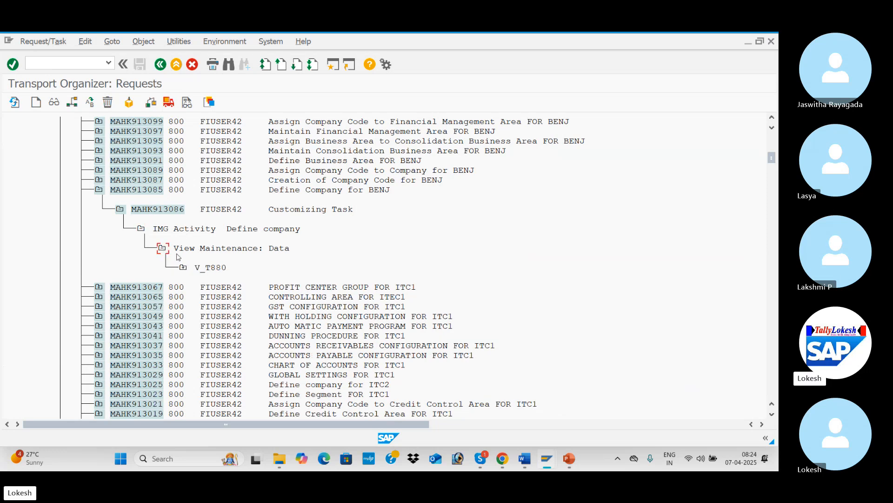
pyautogui.click(183, 268)
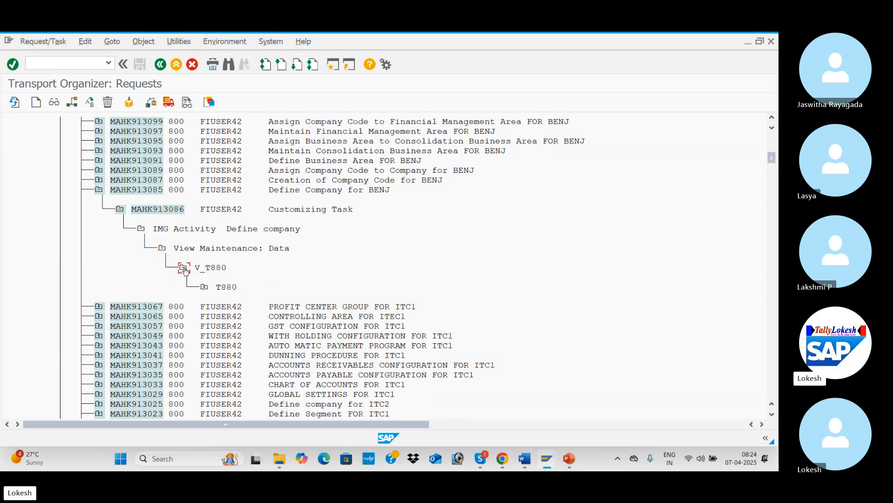
pyautogui.click(205, 289)
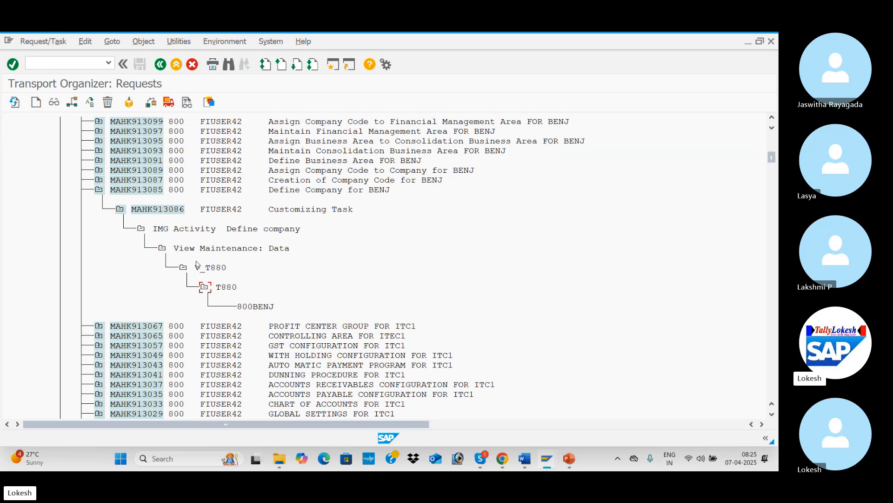
# - Collapse all expanded levels of the BENJ company request and the FAS1 dunning configuration request
pyautogui.click(203, 289)
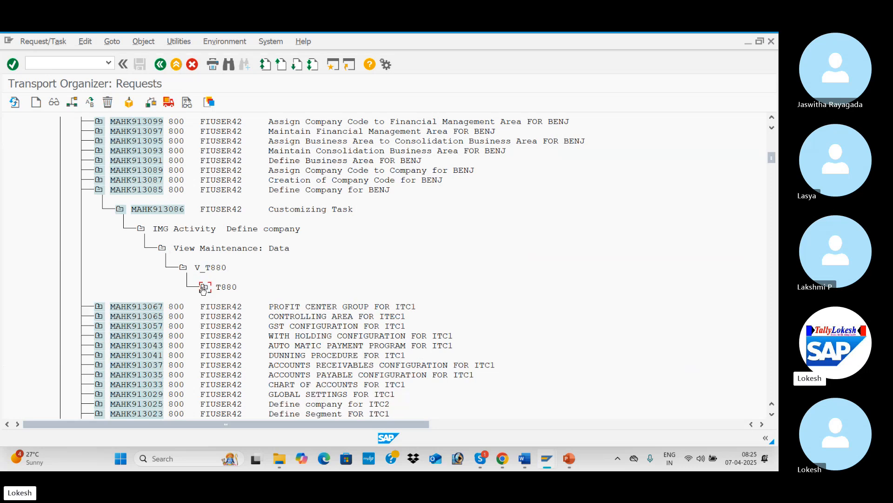
pyautogui.click(184, 270)
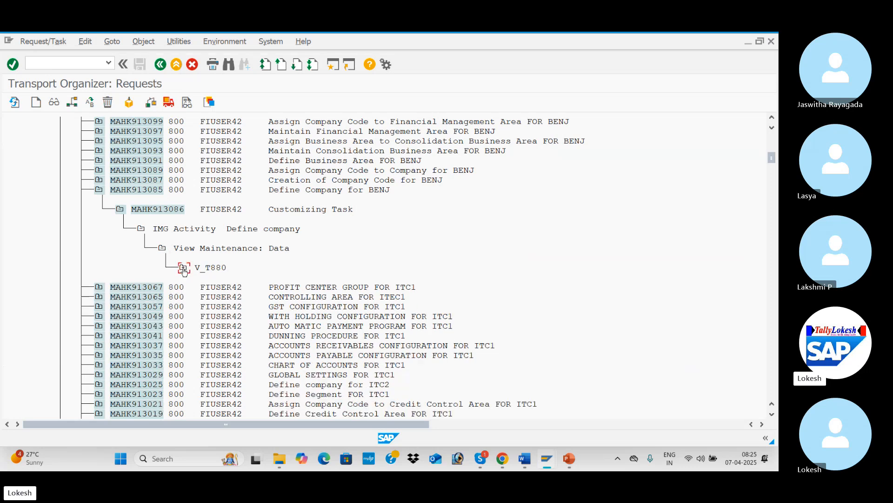
pyautogui.click(162, 249)
pyautogui.click(141, 229)
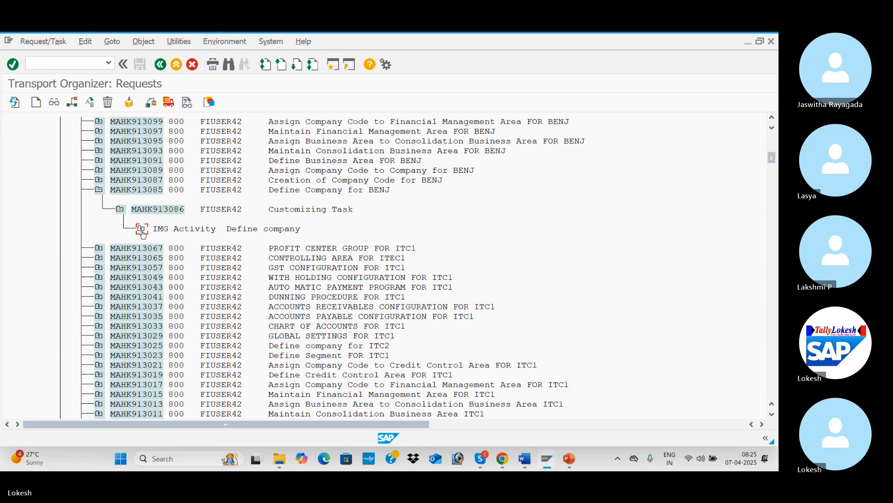
pyautogui.click(121, 210)
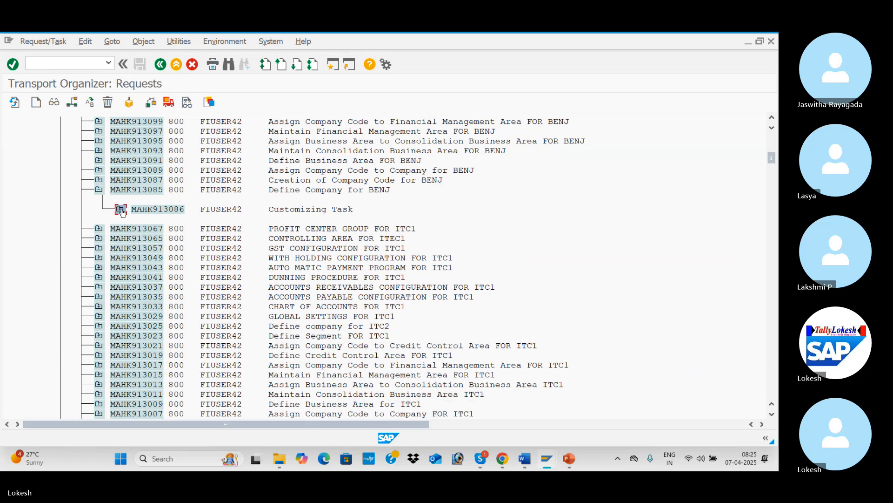
pyautogui.click(99, 190)
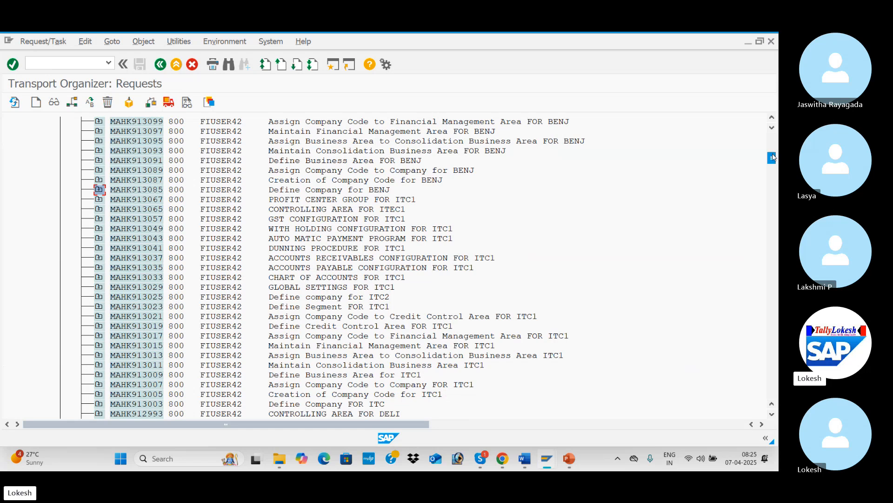
pyautogui.moveTo(772, 155); pyautogui.dragTo(772, 124)
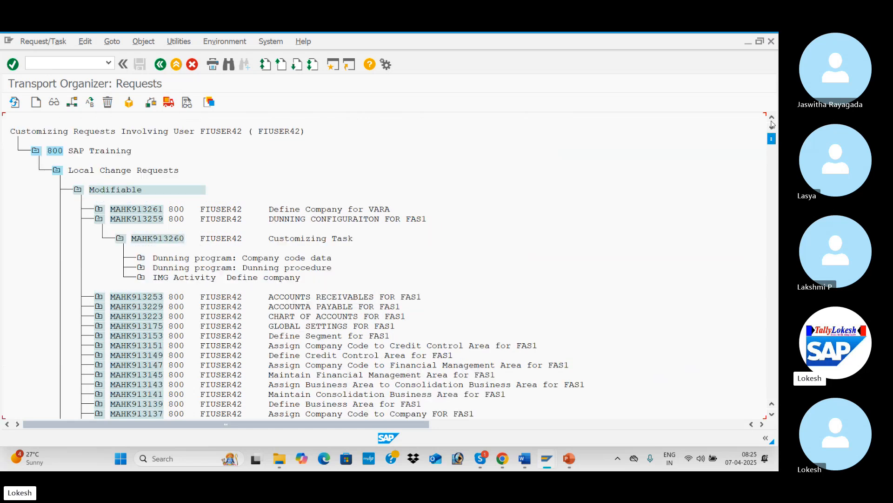
pyautogui.click(122, 241)
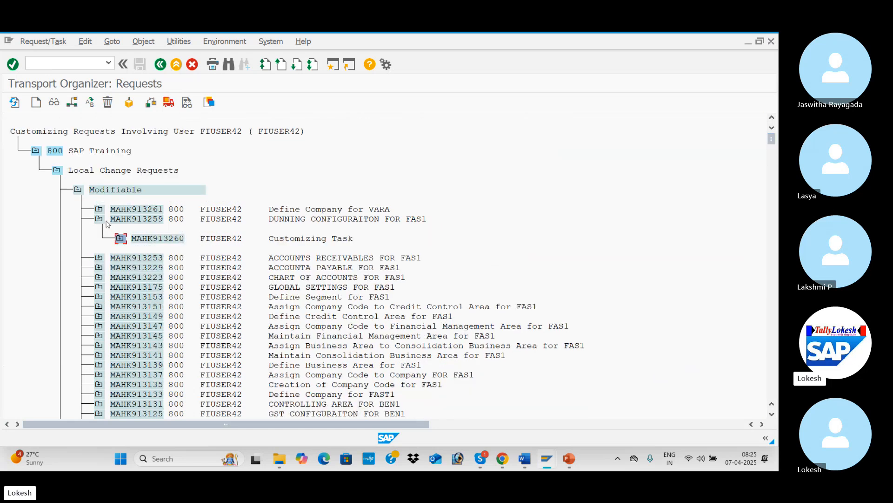
pyautogui.click(99, 219)
# - Check the "Define Company for VARA" request's task once more, collapse the request and hide the command field
pyautogui.click(99, 209)
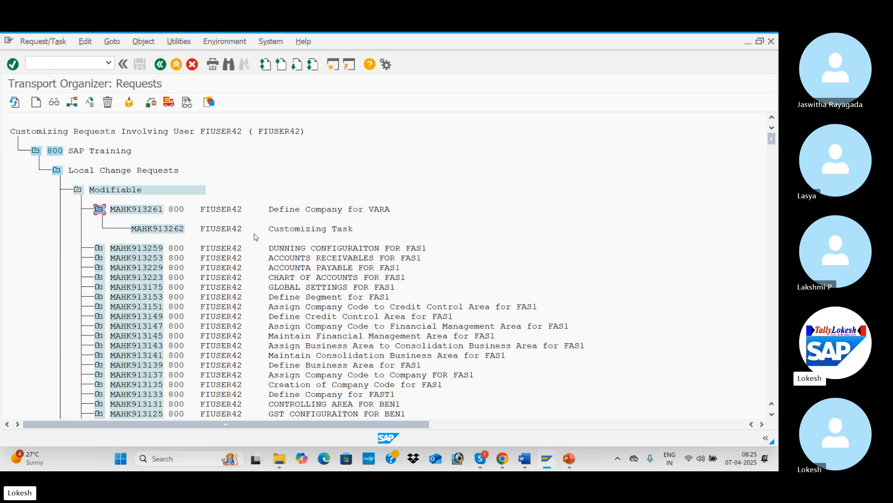
pyautogui.click(99, 210)
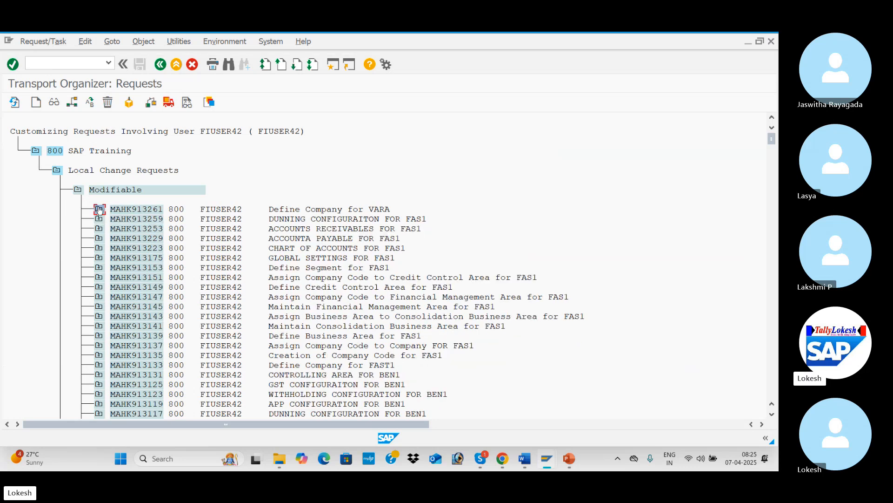
pyautogui.click(124, 65)
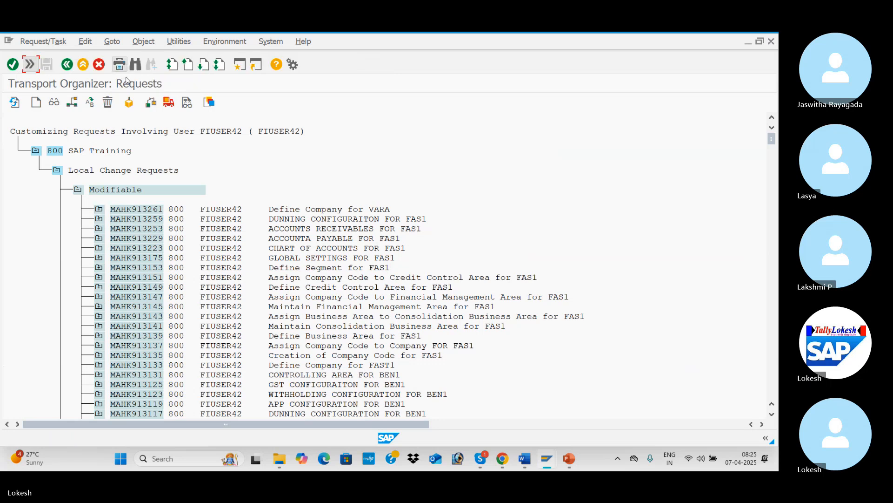
# - List the customizing requests again with Released status included, and check the task under the "Define Company for VARA" request
pyautogui.click(67, 65)
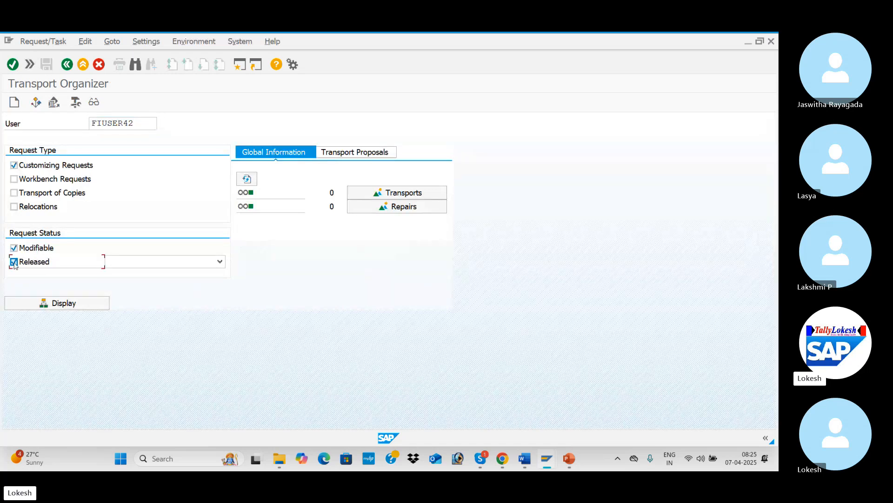
pyautogui.click(14, 262)
pyautogui.click(84, 303)
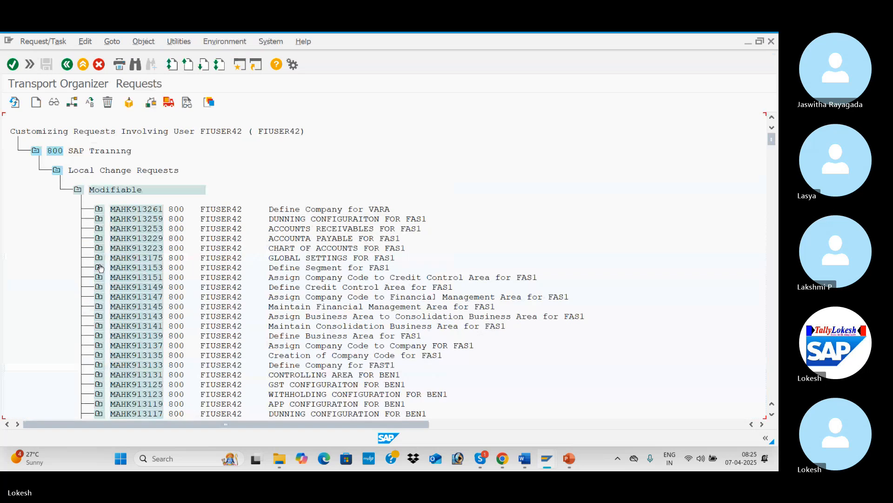
pyautogui.click(100, 209)
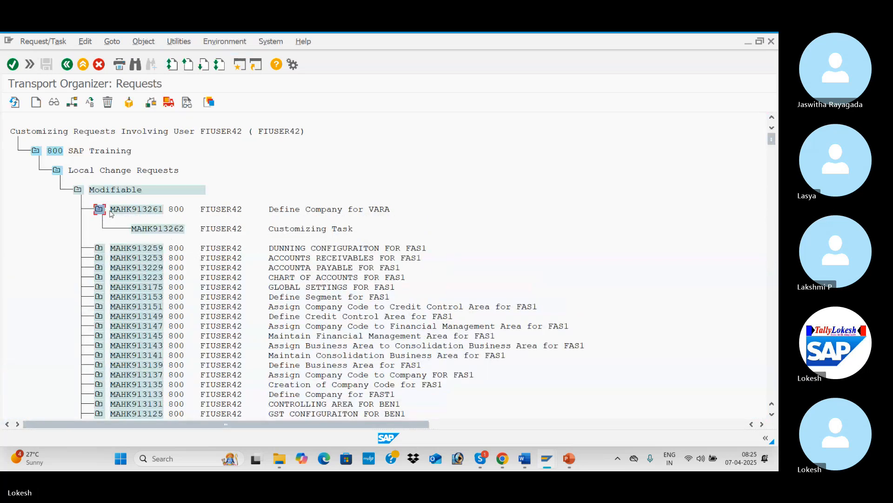
pyautogui.click(99, 210)
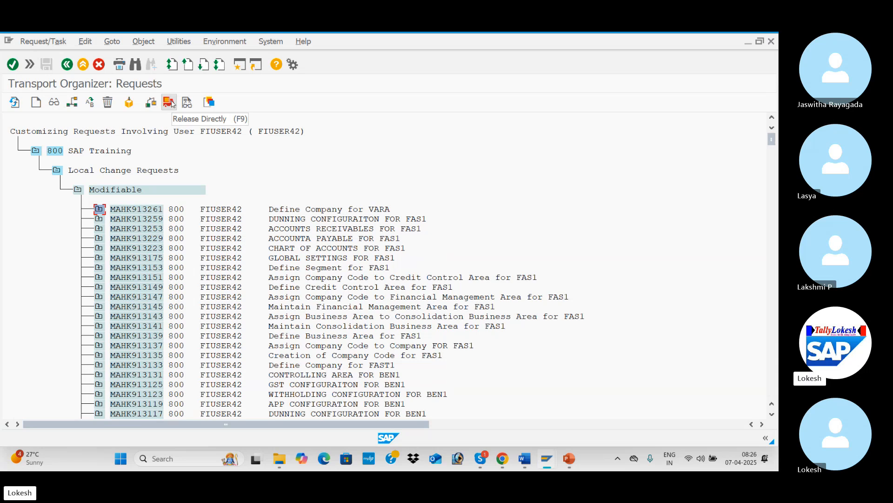
# - Open a new session and run transaction OX02 to maintain company codes
pyautogui.click(241, 64)
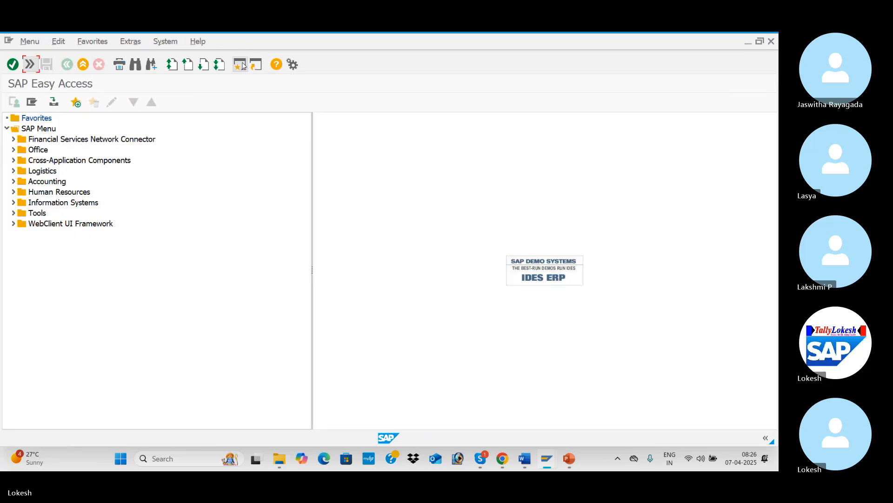
pyautogui.hotkey('alt', 'Tab')
pyautogui.hotkey('alt', 'Tab')
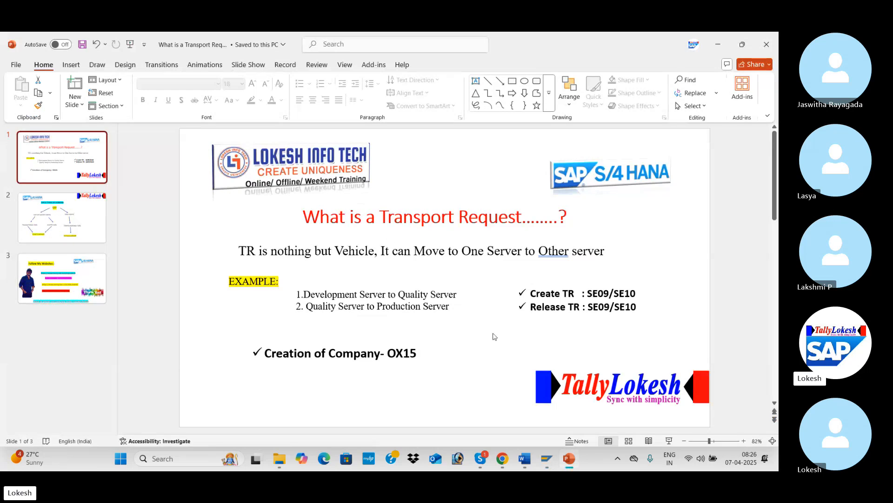
pyautogui.moveTo(285, 456)
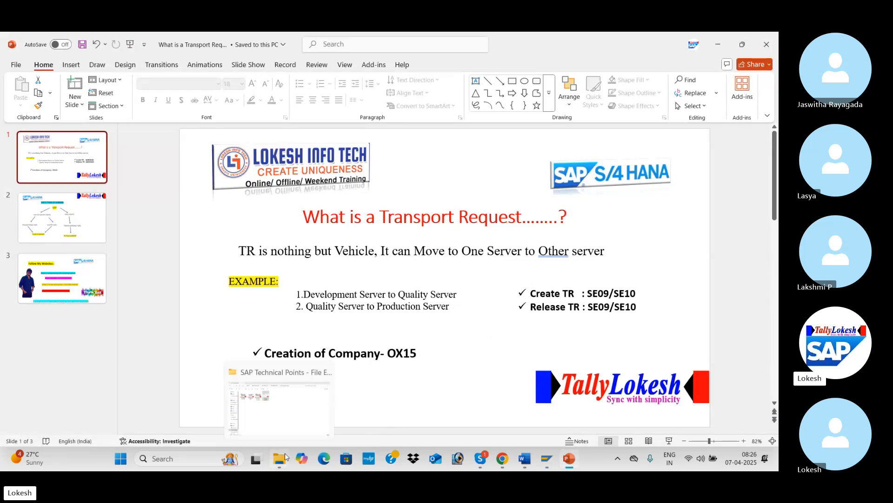
pyautogui.moveTo(305, 399)
pyautogui.hotkey('alt', 'Tab')
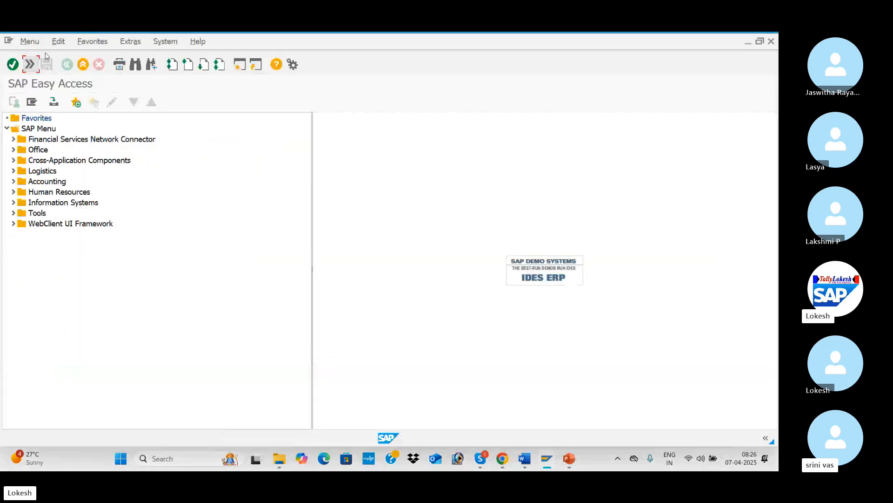
pyautogui.click(30, 64)
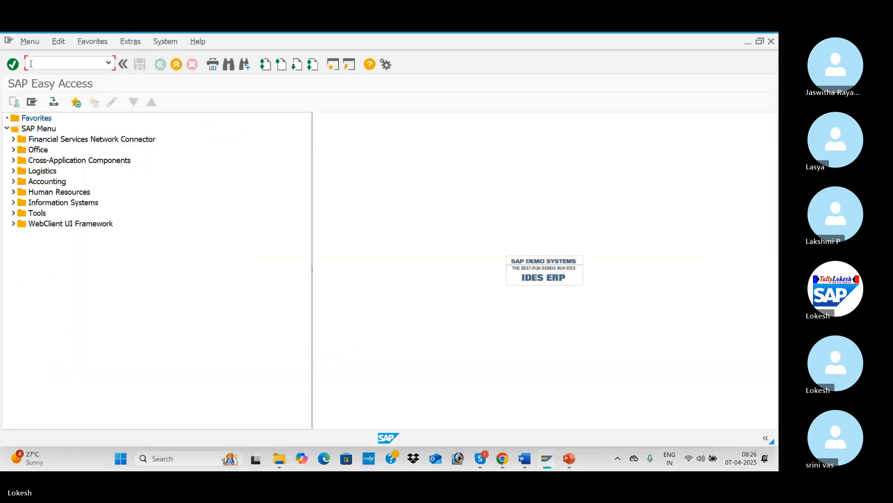
pyautogui.write('OX02')
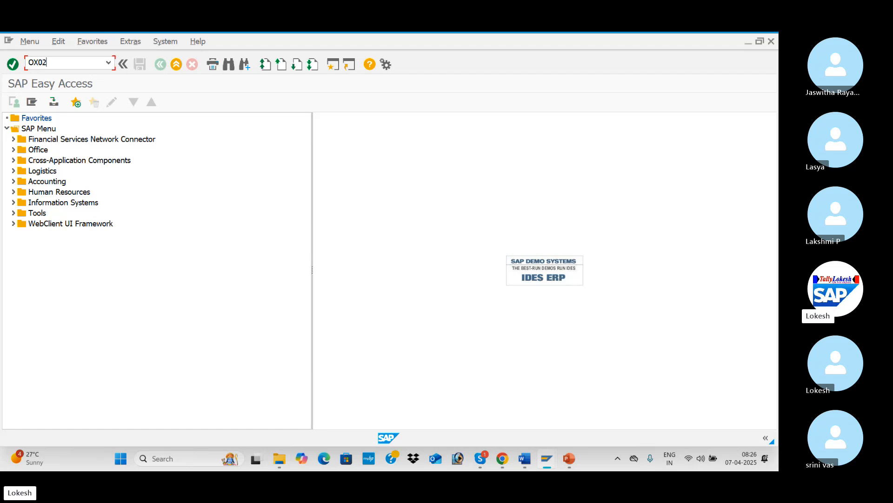
pyautogui.press('Return')
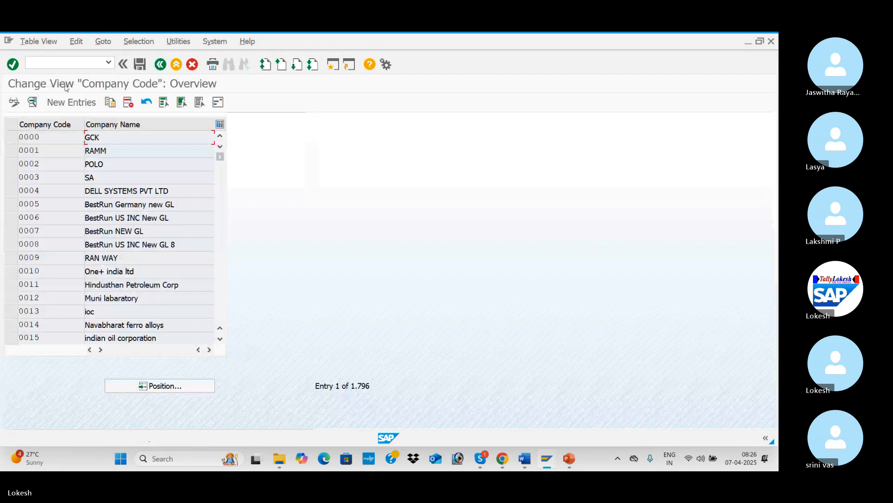
# - Create a new company code entry VARR with company name VARA IT SOLUTIONS and city KADAPA
pyautogui.click(77, 103)
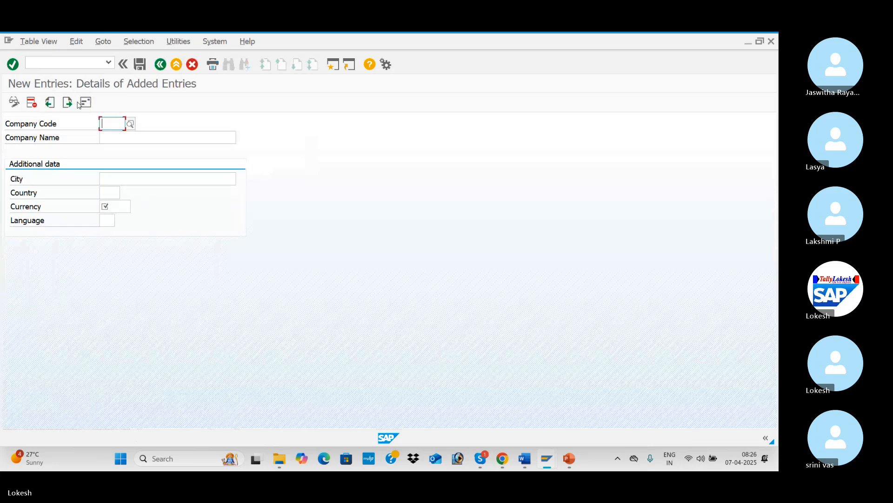
pyautogui.write('VARR')
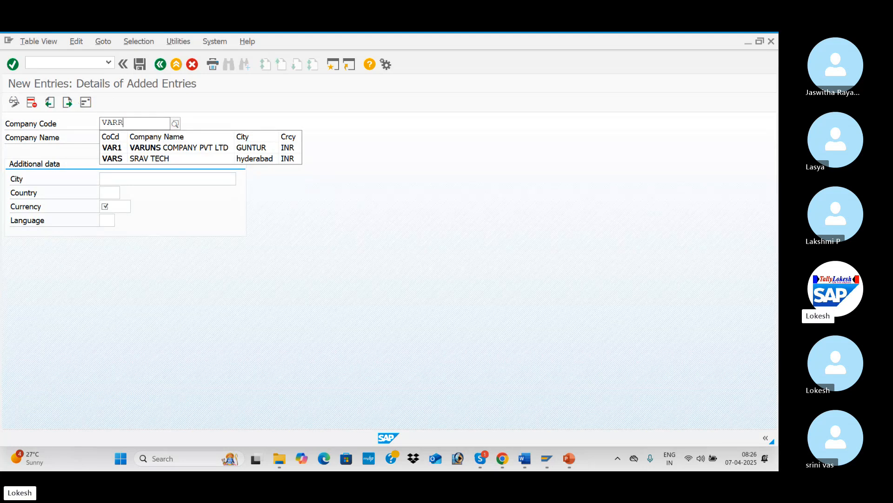
pyautogui.press('Tab')
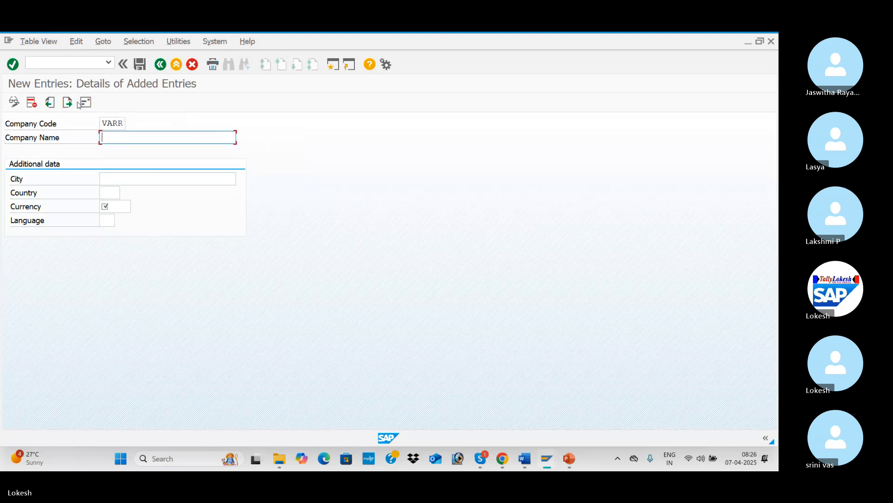
pyautogui.write('VARA IT SOLUTIONS')
pyautogui.click(119, 177)
pyautogui.write('KADA')
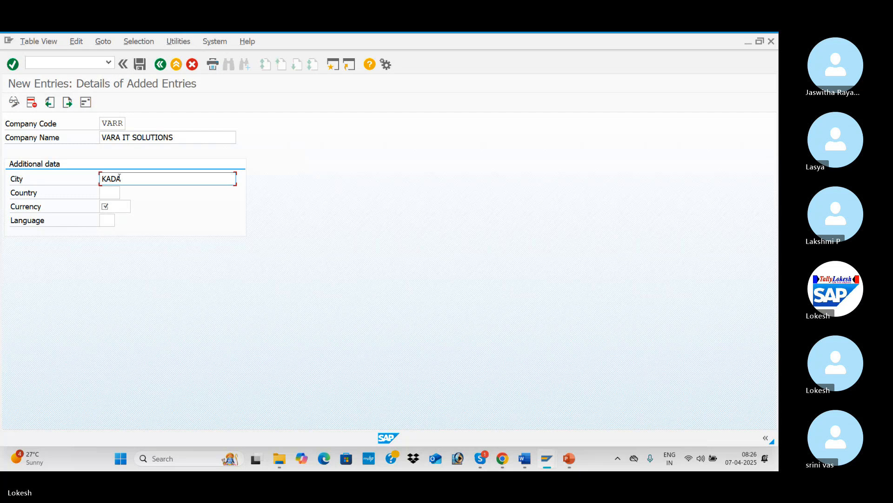
pyautogui.write('PA')
pyautogui.press('Tab')
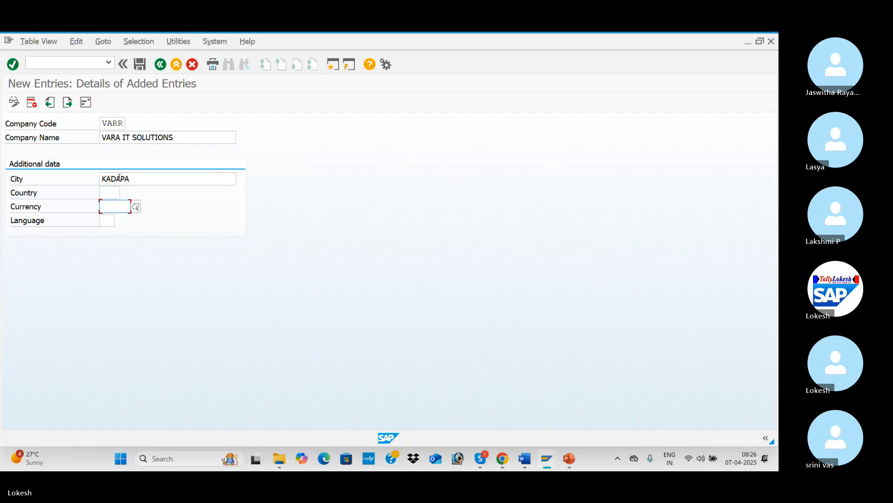
# - Set the company code's country to IN, currency to INR and language to EN
pyautogui.hotkey('shift', 'Tab')
pyautogui.write('IN')
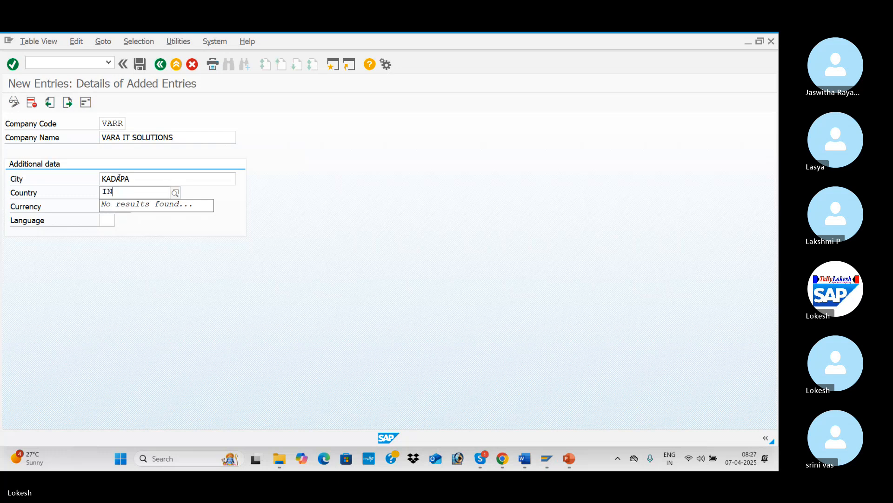
pyautogui.press('Down')
pyautogui.press('Tab')
pyautogui.write('INR')
pyautogui.press('Down')
pyautogui.press('Tab')
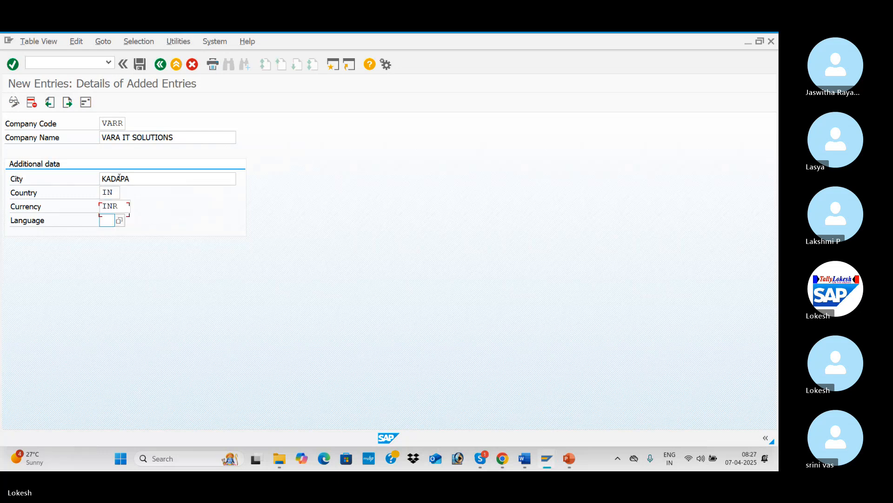
pyautogui.write('EN')
pyautogui.press('Return')
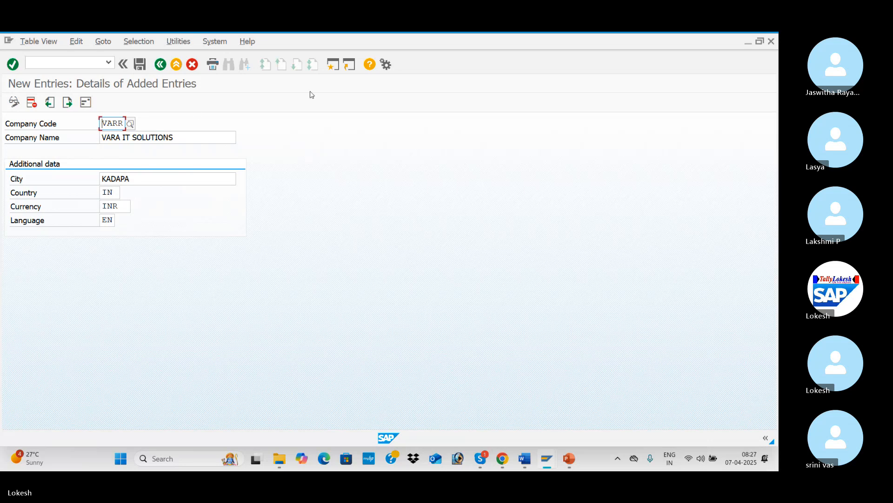
# - Save the entry and, in the VARR address data, set the title to Company and the name to VARA IT SOLUTIONS
pyautogui.click(141, 65)
pyautogui.click(381, 122)
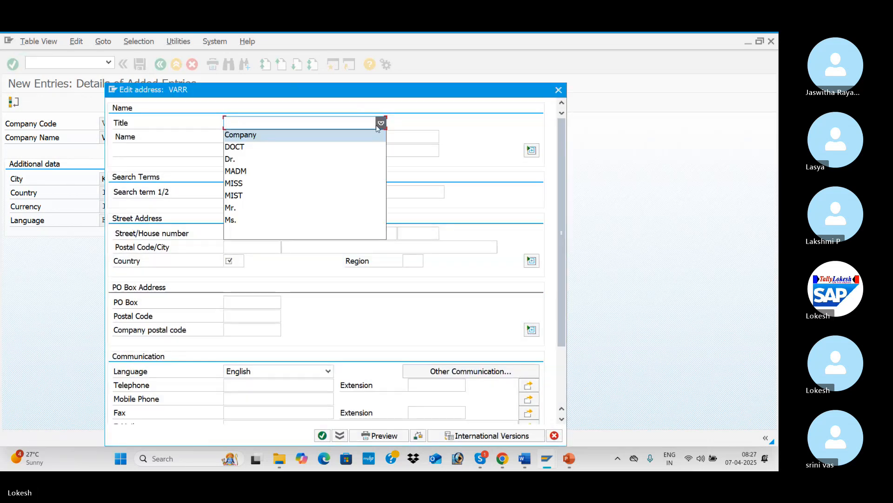
pyautogui.click(371, 135)
pyautogui.click(345, 138)
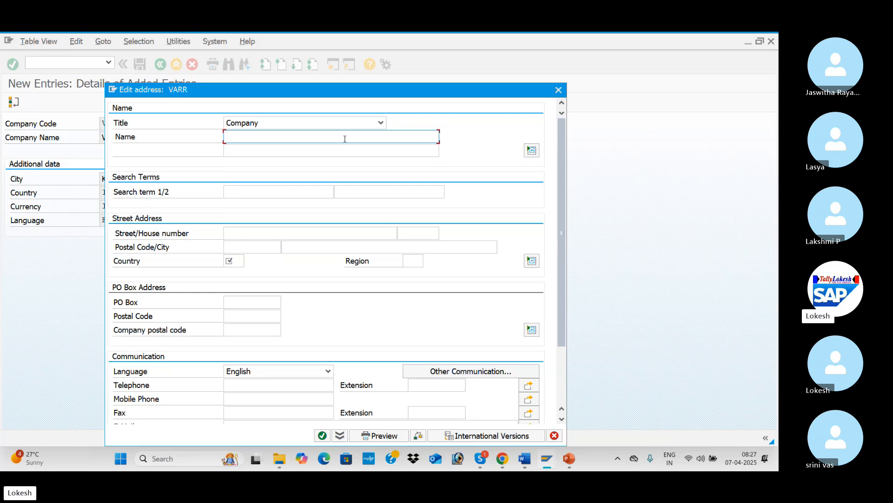
pyautogui.write('VARA')
pyautogui.press('Down')
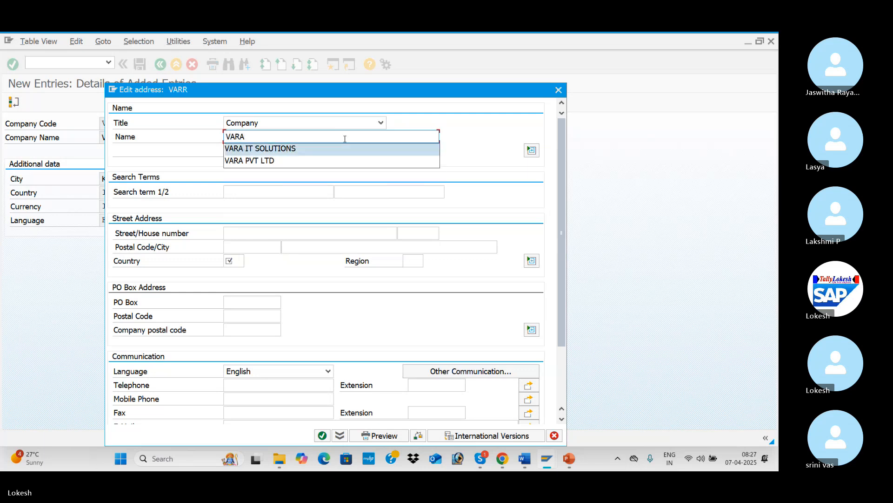
pyautogui.press('Return')
pyautogui.press('Tab')
pyautogui.press('Tab')
pyautogui.press('Tab')
pyautogui.press('Tab')
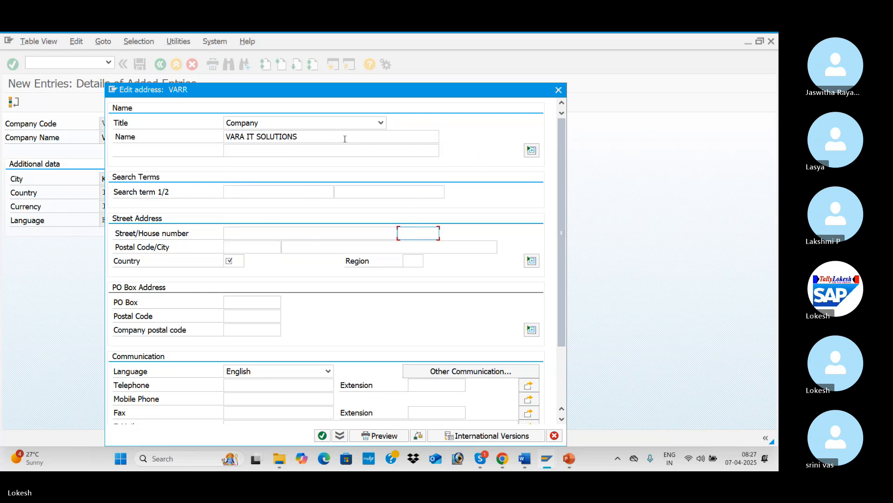
# - Fill in the company's street, house number, postal code and city, with country IN and region 01
pyautogui.click(295, 233)
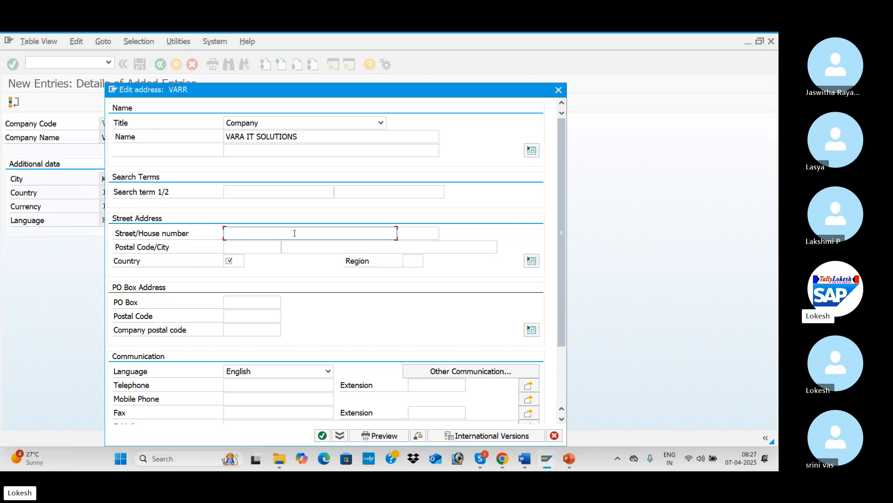
pyautogui.write('KADAPA')
pyautogui.press('Tab')
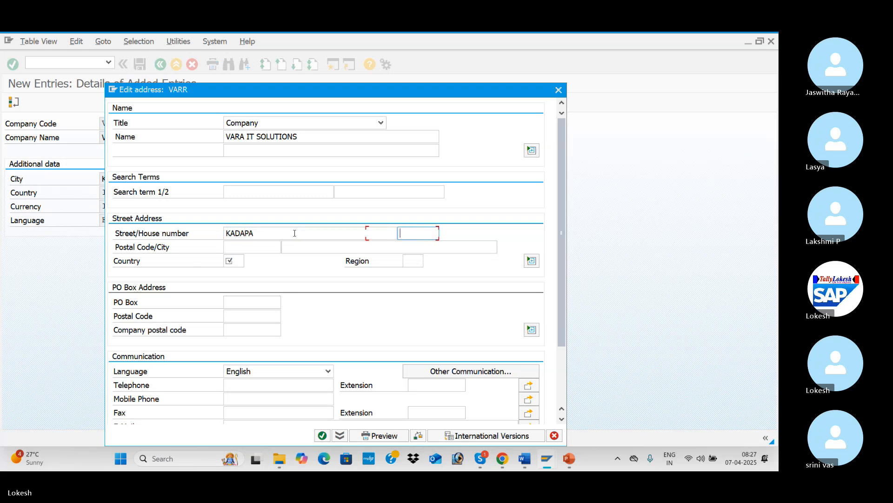
pyautogui.write('987')
pyautogui.press('Tab')
pyautogui.write('5')
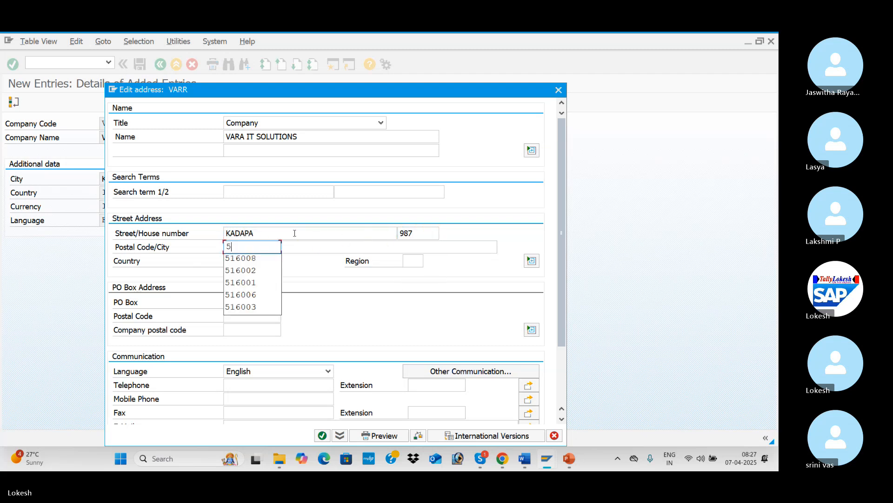
pyautogui.write('16001')
pyautogui.press('Tab')
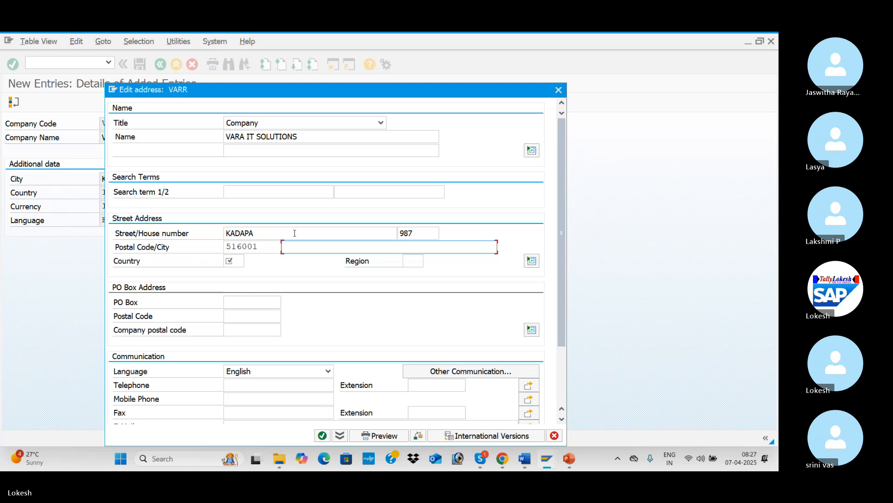
pyautogui.write('KADAPA')
pyautogui.press('Tab')
pyautogui.write('IN')
pyautogui.press('Tab')
pyautogui.write('01')
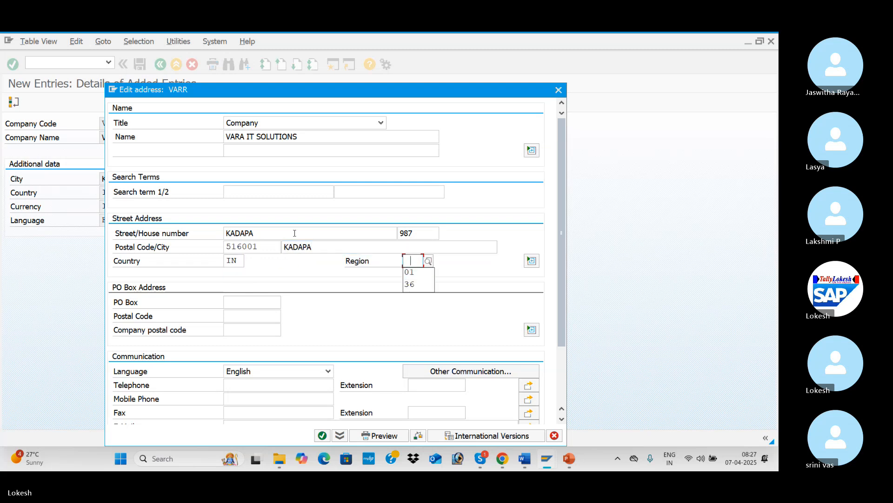
# - Fill in the PO box and its postal code in the company's PO box address
pyautogui.press('Tab')
pyautogui.press('Tab')
pyautogui.press('Down')
pyautogui.press('Down')
pyautogui.press('Down')
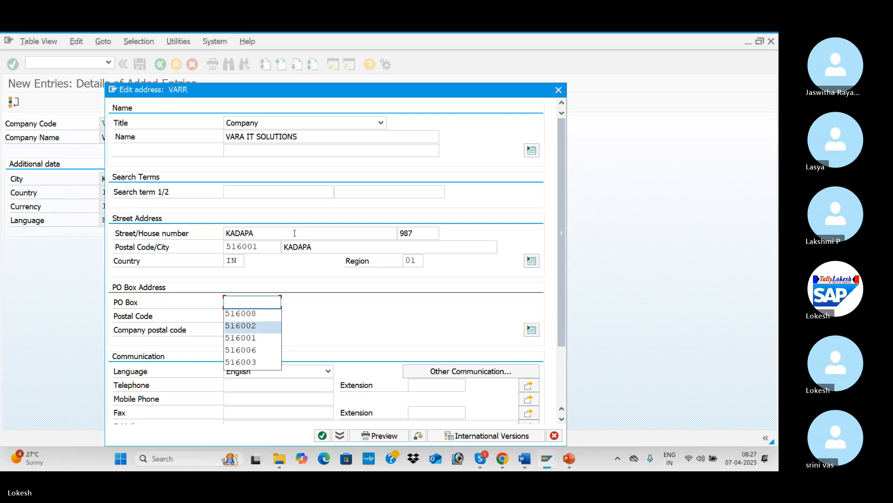
pyautogui.press('Down')
pyautogui.press('Return')
pyautogui.press('Tab')
pyautogui.press('Down')
pyautogui.press('Down')
pyautogui.press('Down')
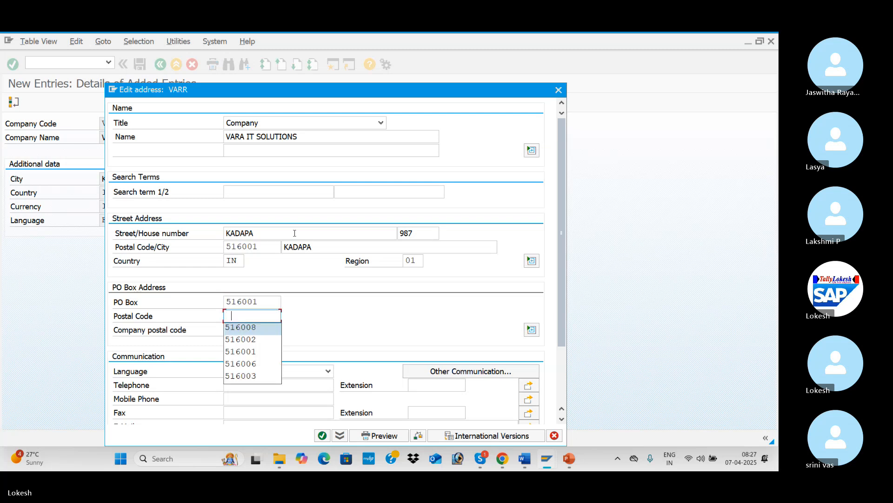
pyautogui.press('Down')
pyautogui.press('Return')
pyautogui.press('Tab')
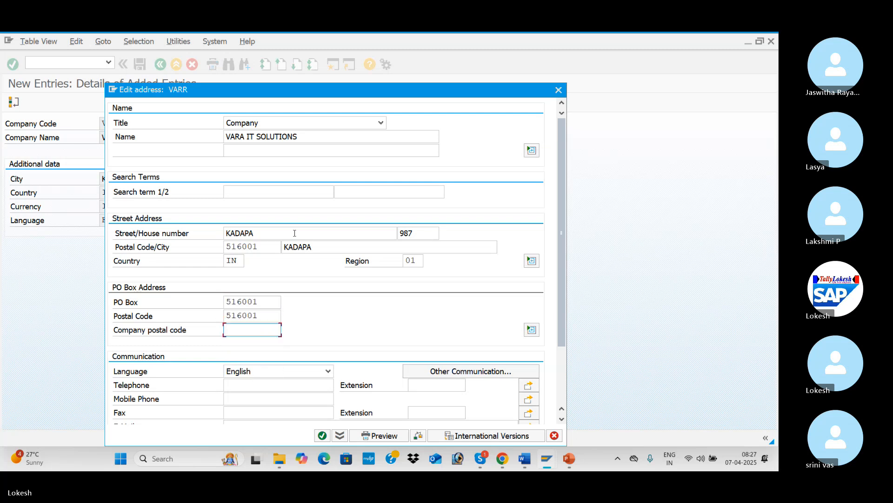
# - Confirm the address and save company code VARR in customizing request MAHK913259 for the FAS1 dunning configuration
pyautogui.click(322, 436)
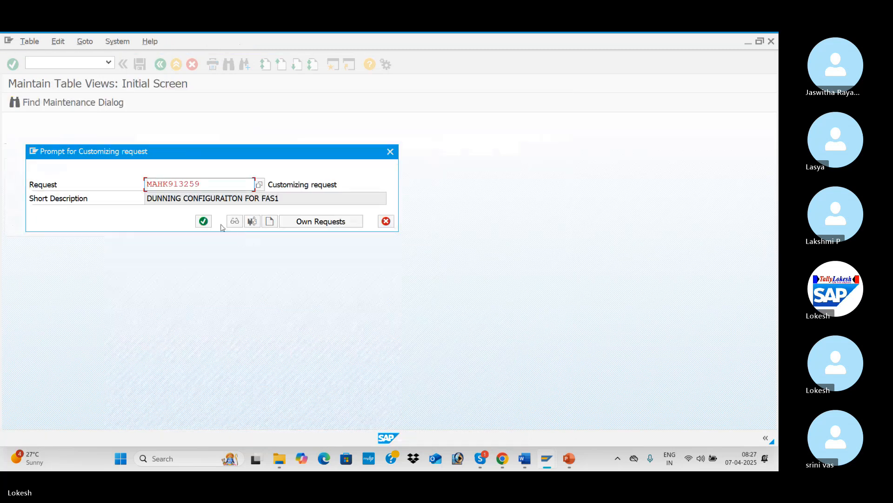
pyautogui.click(203, 222)
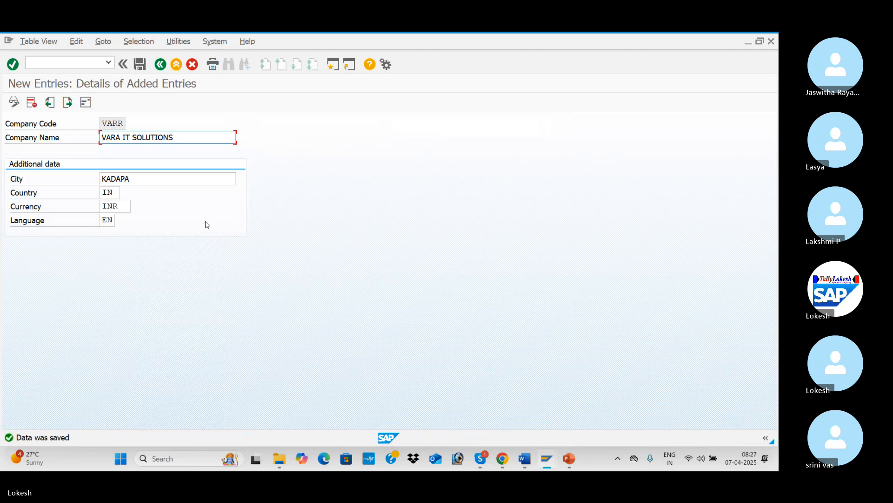
pyautogui.hotkey('alt', 'Tab')
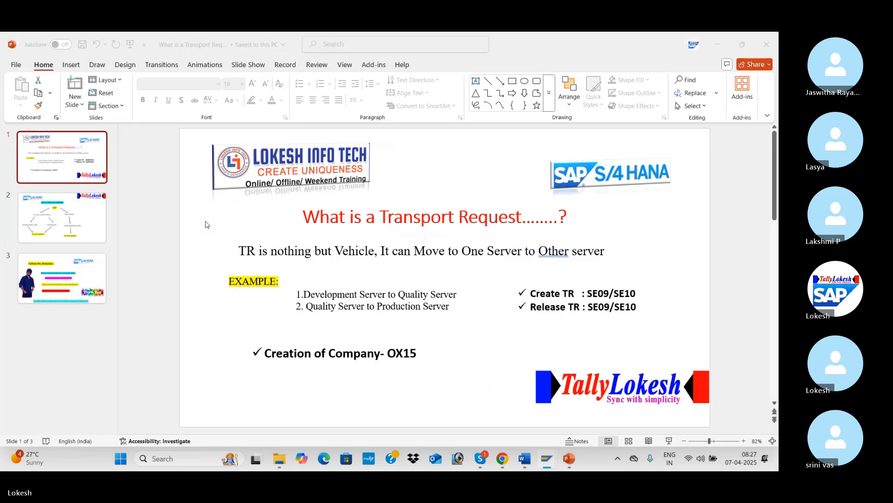
pyautogui.hotkey('alt', 'Tab')
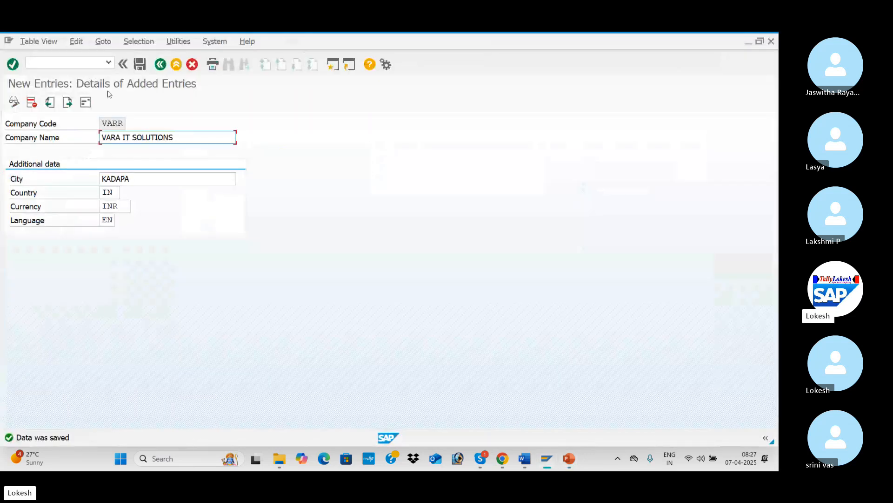
# - Open the Transport Organizer with transaction SE09 and display the modifiable customizing requests
pyautogui.click(84, 65)
pyautogui.write('/')
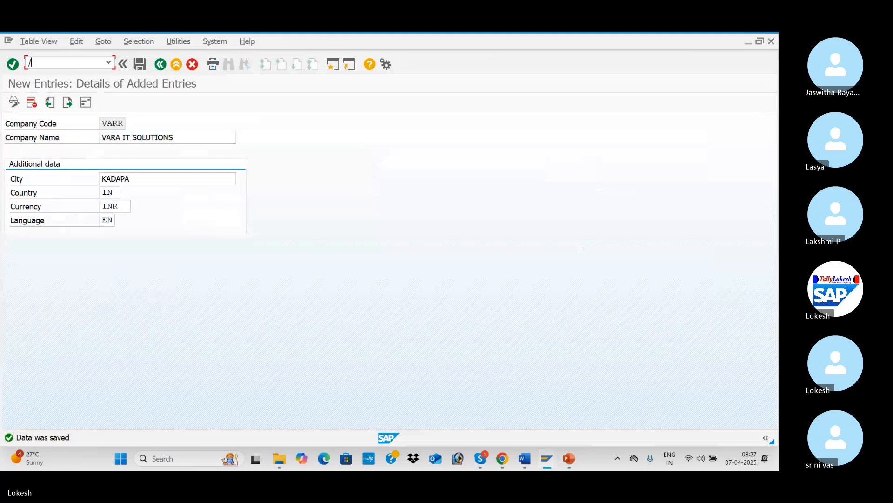
pyautogui.write('NSE0')
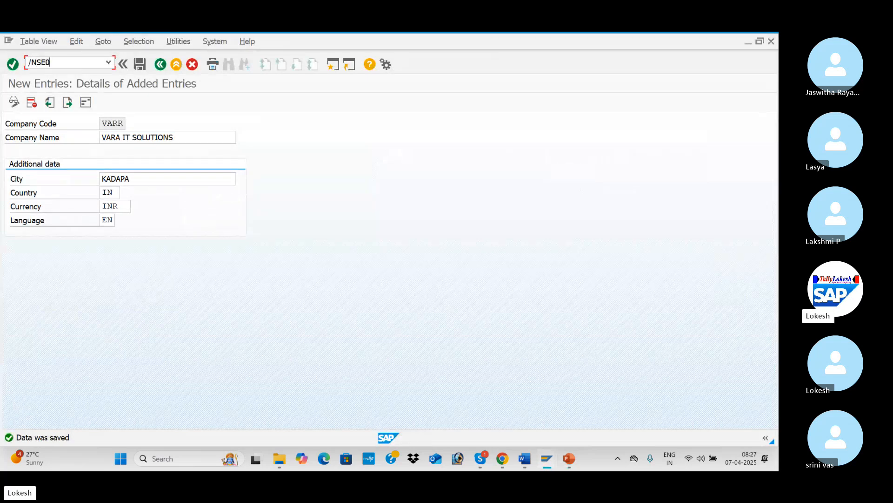
pyautogui.write('9')
pyautogui.press('Return')
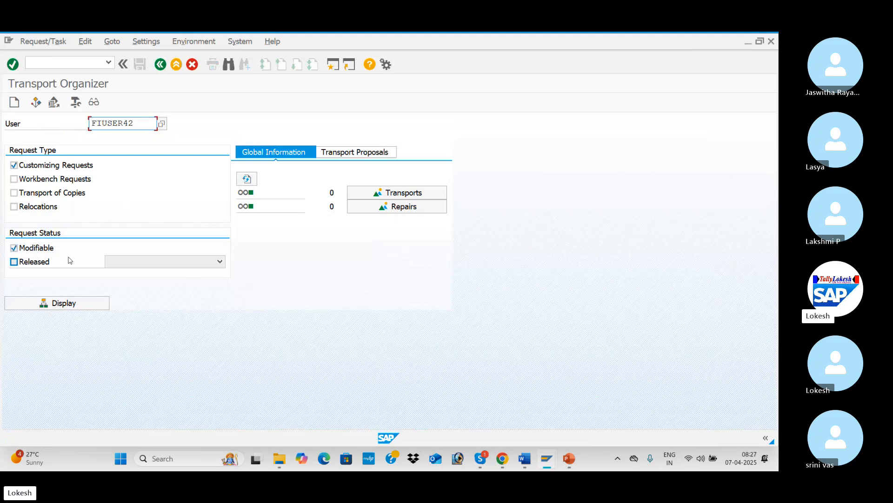
pyautogui.click(86, 303)
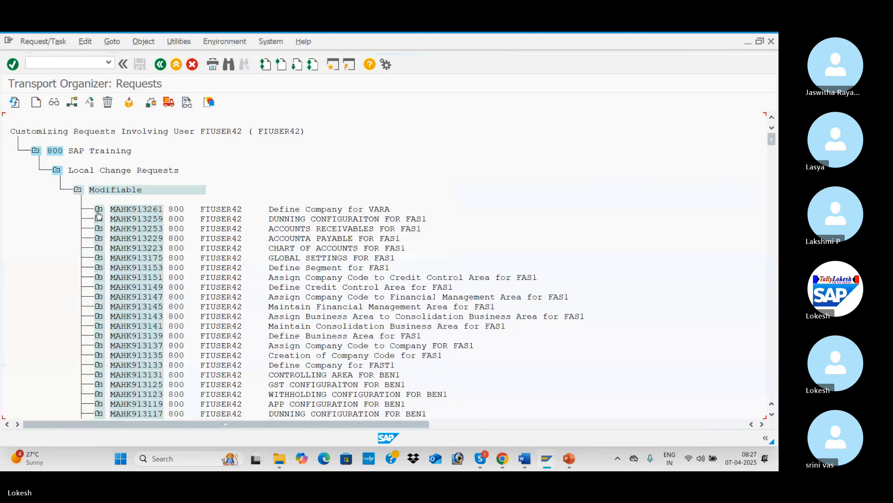
# - Check the task under request MAHK913261, Define Company for VARA, and release the request directly
pyautogui.click(99, 210)
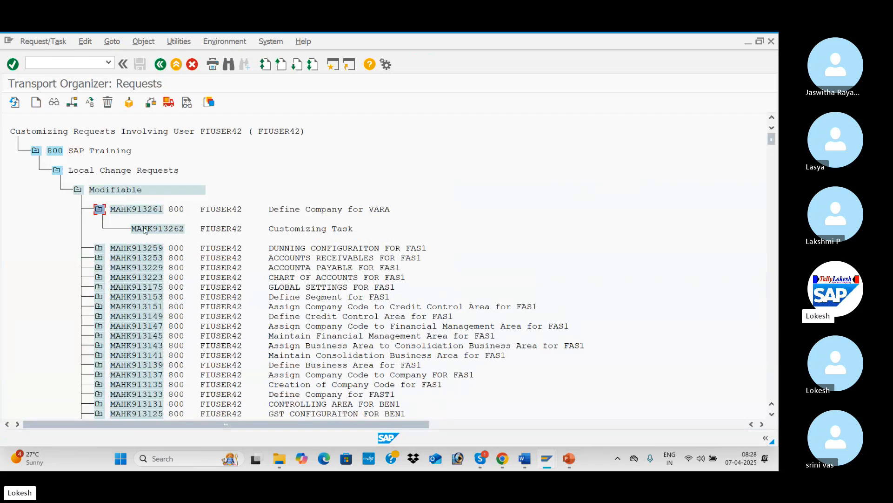
pyautogui.click(99, 210)
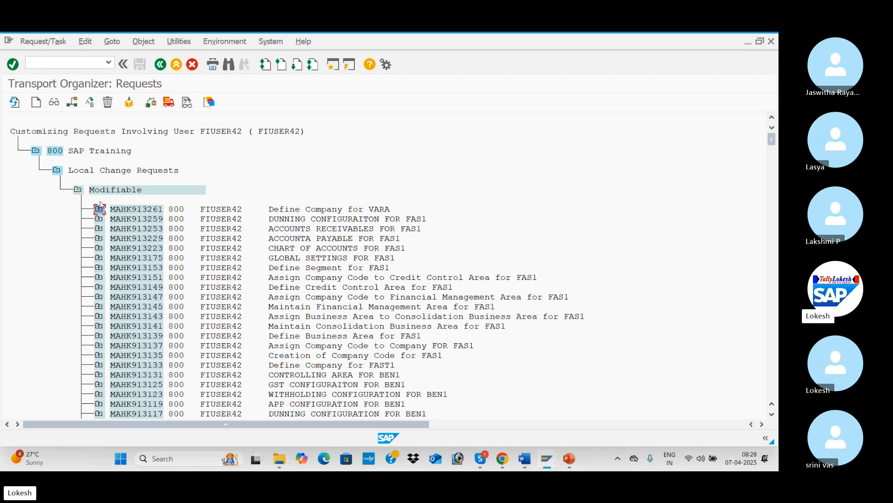
pyautogui.click(169, 103)
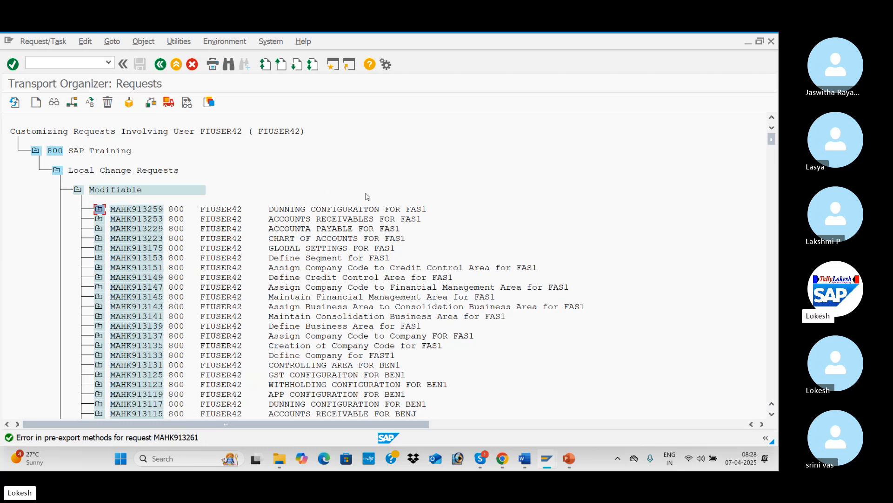
# - Display the customizing requests with both Modifiable and Released statuses, and return to the selection screen
pyautogui.click(161, 65)
pyautogui.click(160, 65)
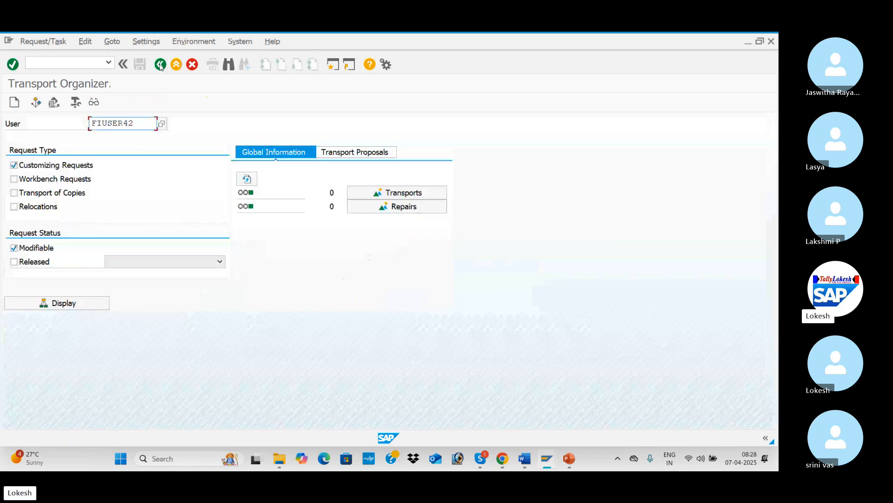
pyautogui.click(14, 262)
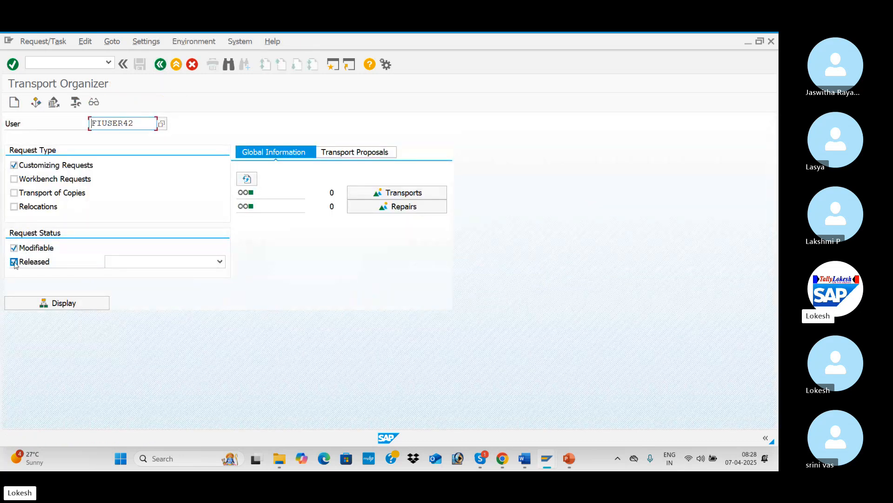
pyautogui.click(85, 303)
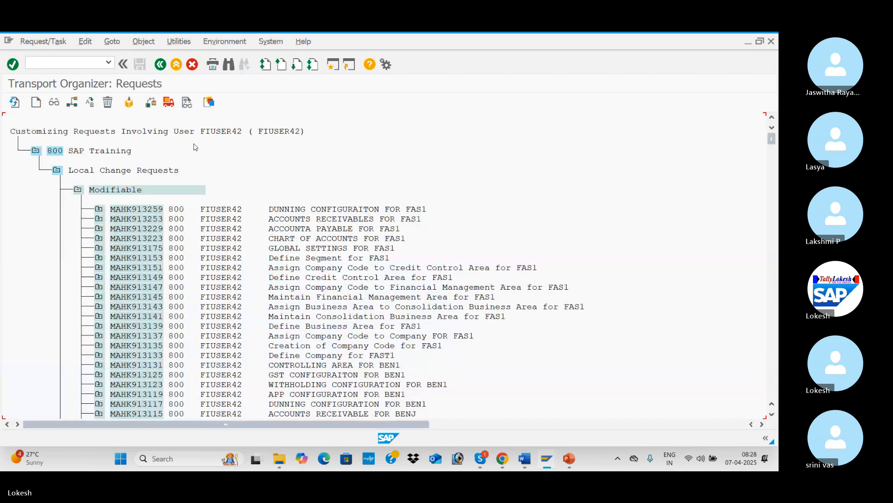
pyautogui.click(160, 65)
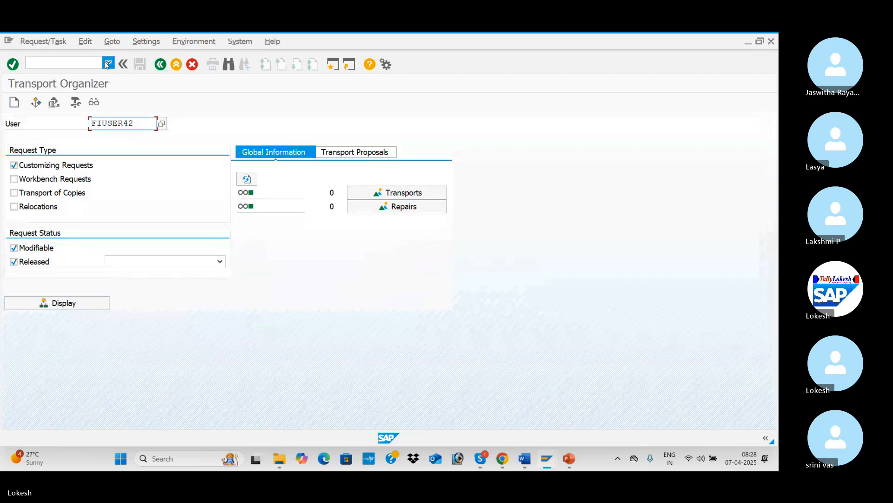
# - Restart transaction SE09 and display only the customizing requests with Released status
pyautogui.click(81, 63)
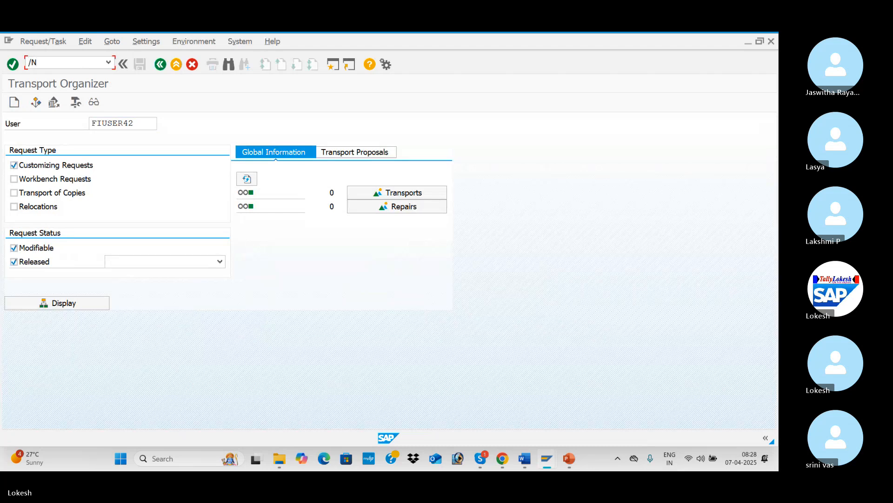
pyautogui.press('Return')
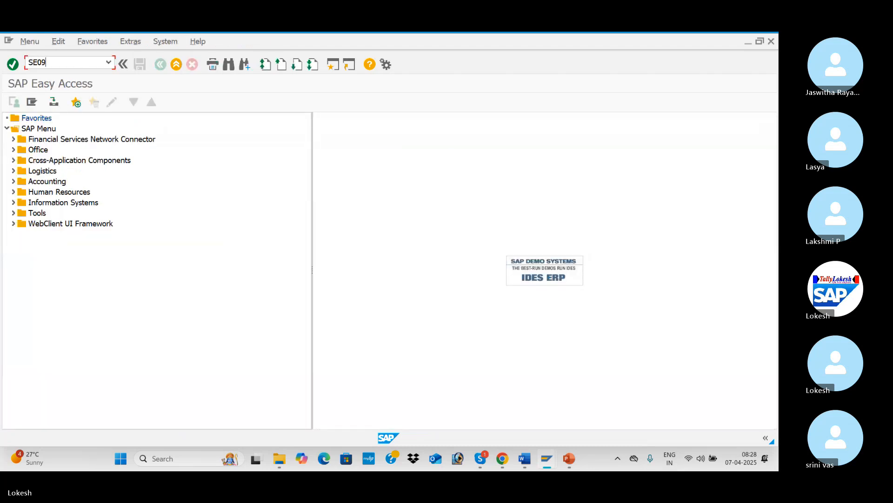
pyautogui.press('Return')
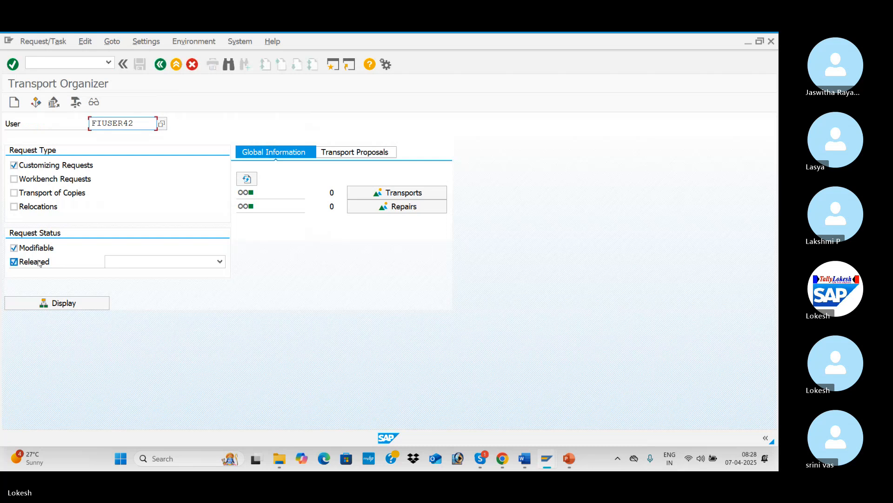
pyautogui.click(14, 248)
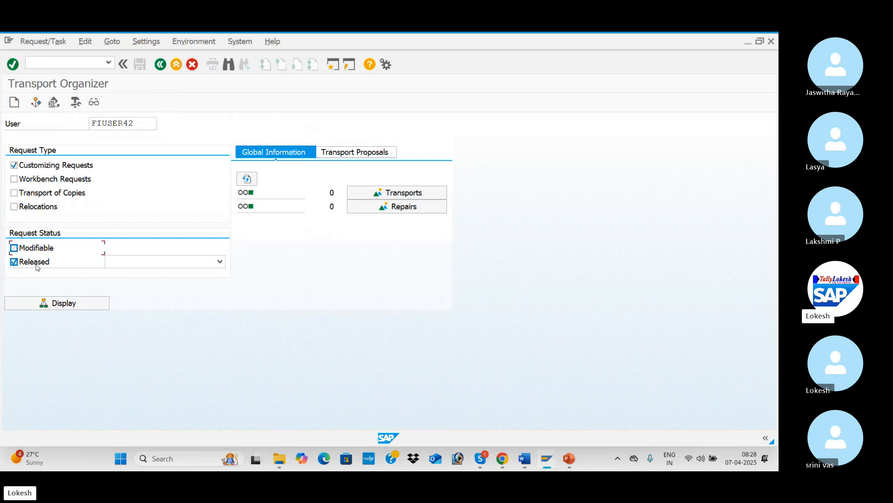
pyautogui.click(91, 304)
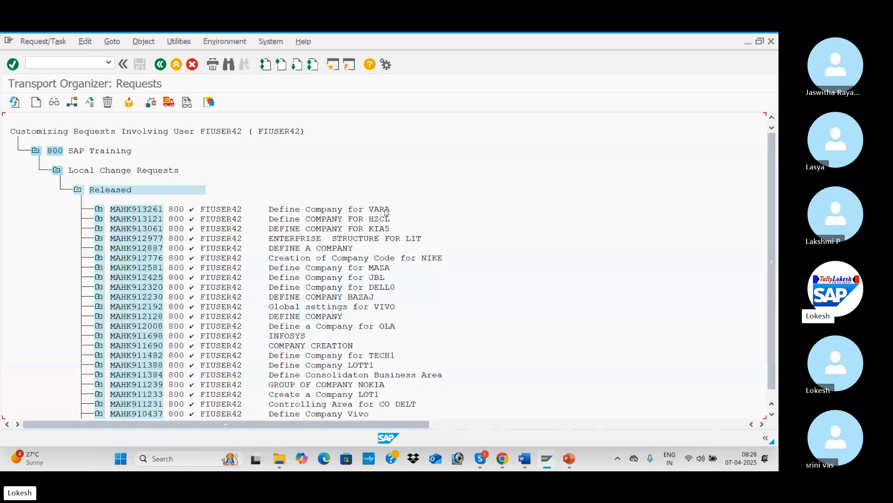
# - Examine the SAPCOMPONENT request attributes of released request MAHK913261 for VARA and collapse the request again
pyautogui.click(100, 210)
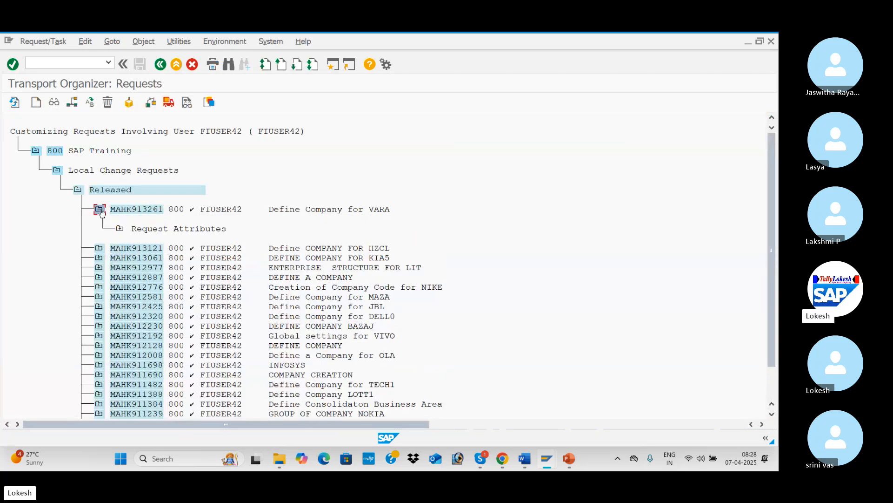
pyautogui.click(120, 228)
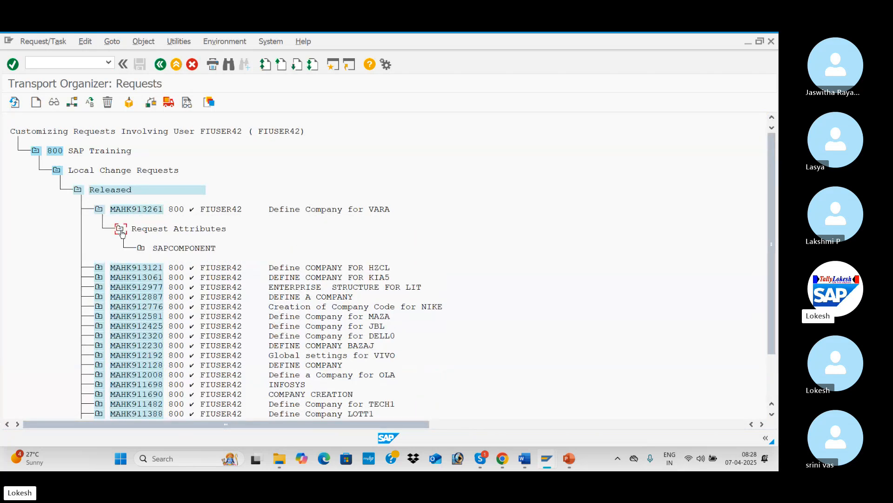
pyautogui.click(141, 248)
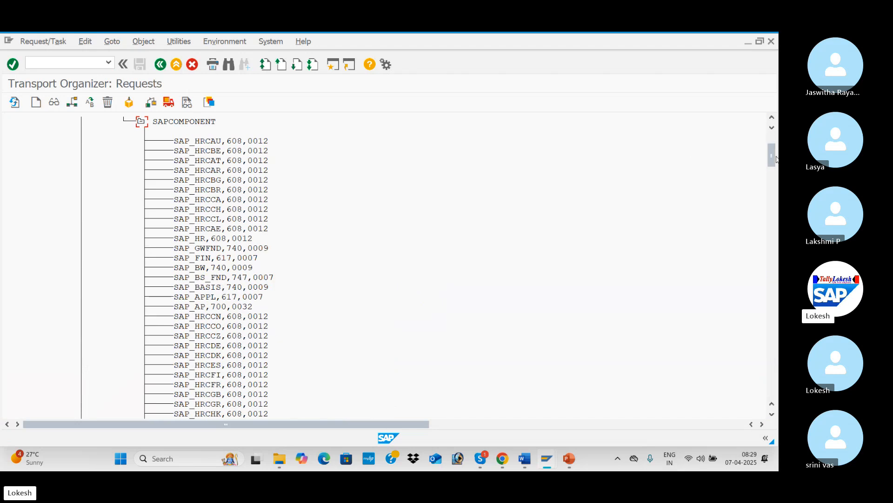
pyautogui.moveTo(776, 160); pyautogui.dragTo(776, 139)
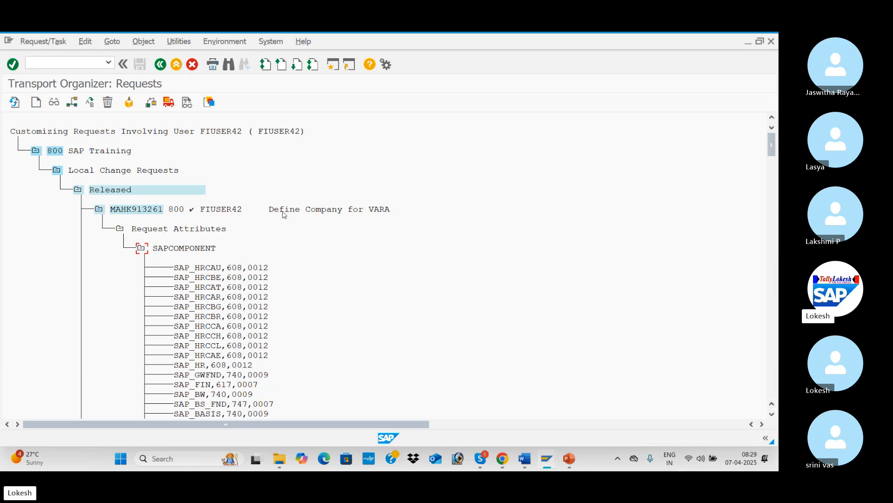
pyautogui.click(141, 249)
pyautogui.click(120, 230)
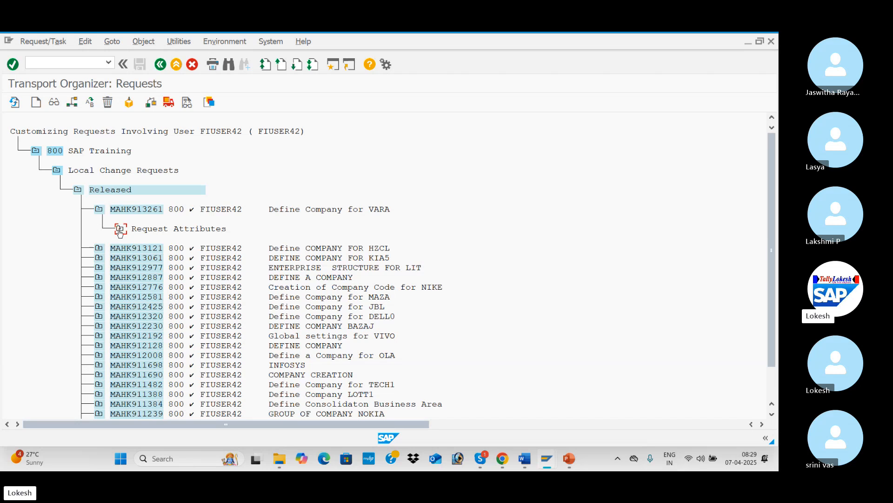
pyautogui.click(98, 210)
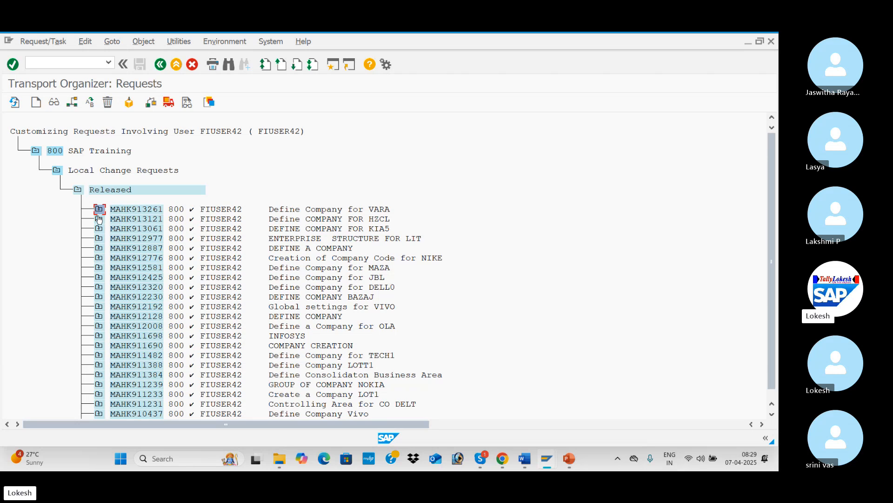
# - Expand released request MAHK913121 for HZCL through its customizing task and view V_T880 down to the table T880 entry
pyautogui.click(98, 219)
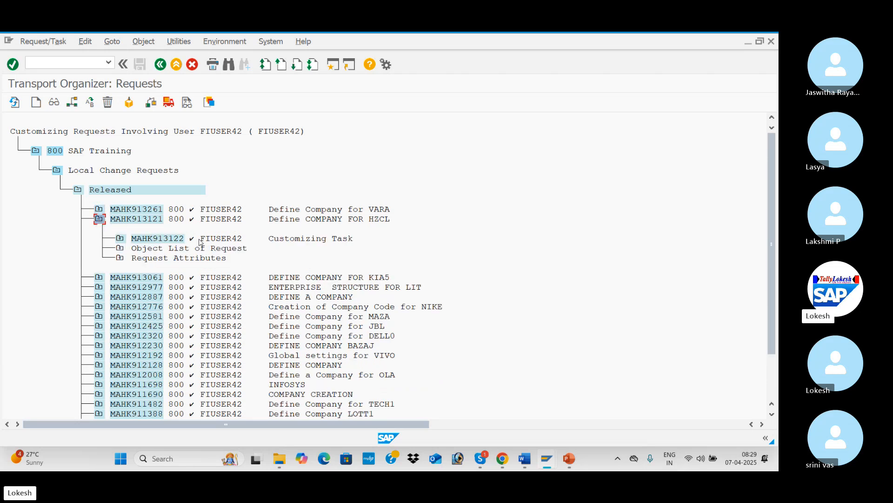
pyautogui.click(121, 239)
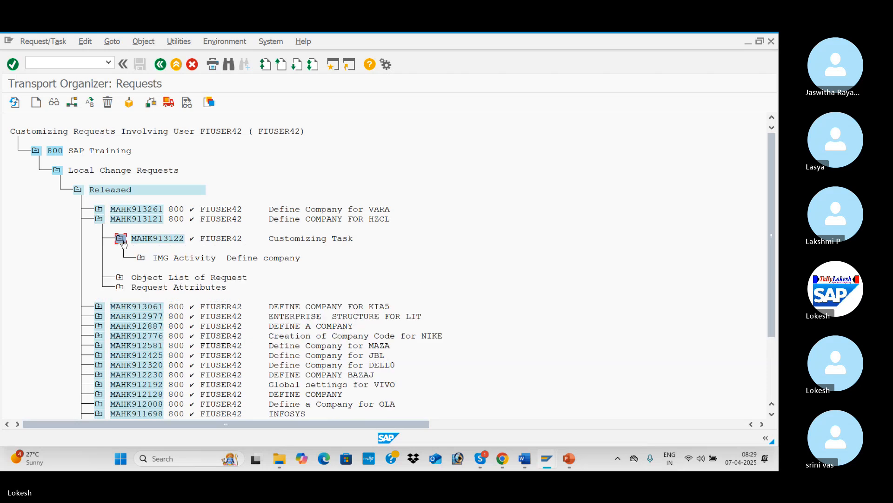
pyautogui.click(141, 259)
pyautogui.click(162, 278)
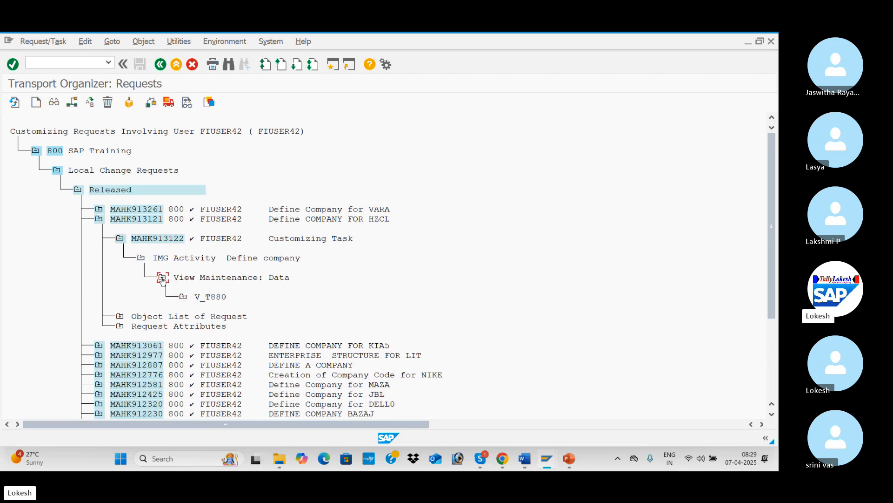
pyautogui.click(184, 297)
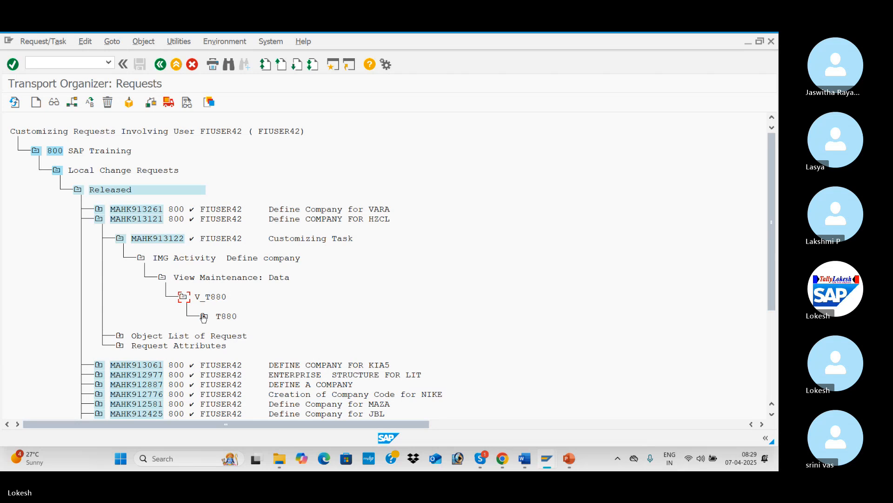
pyautogui.click(204, 317)
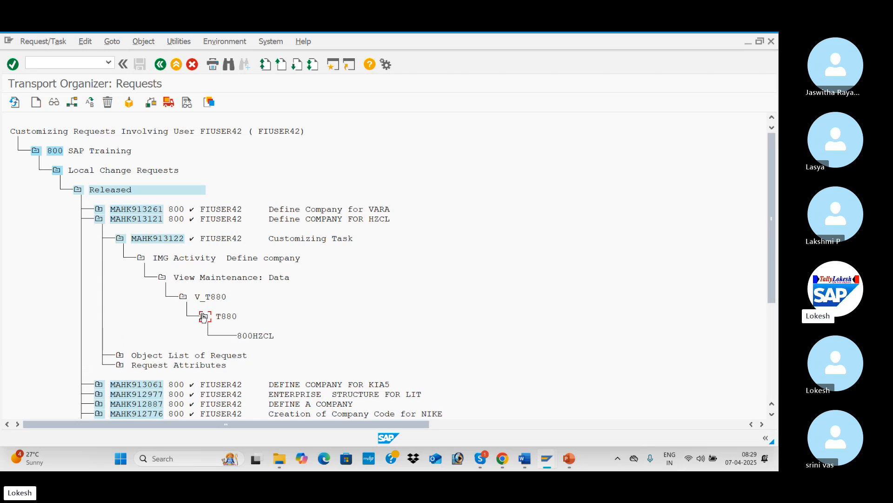
# - Collapse all expanded levels of request MAHK913121, from table T880 back up to the request itself
pyautogui.click(204, 317)
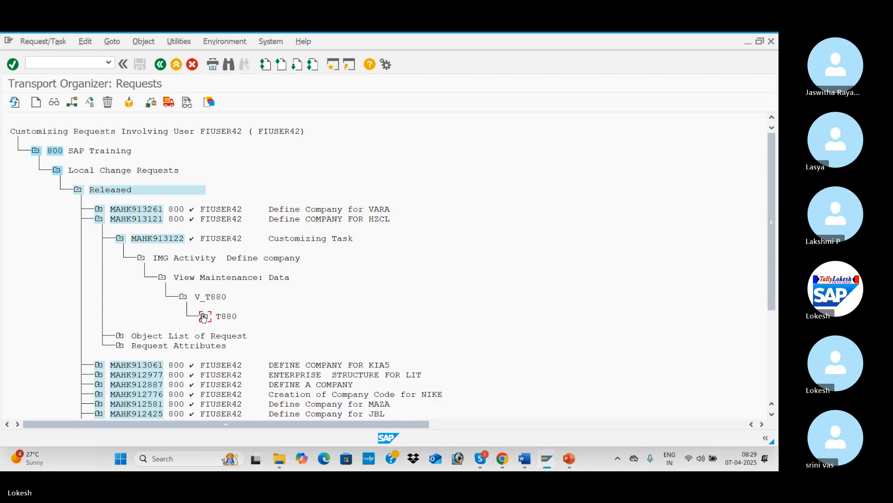
pyautogui.click(183, 298)
pyautogui.click(162, 278)
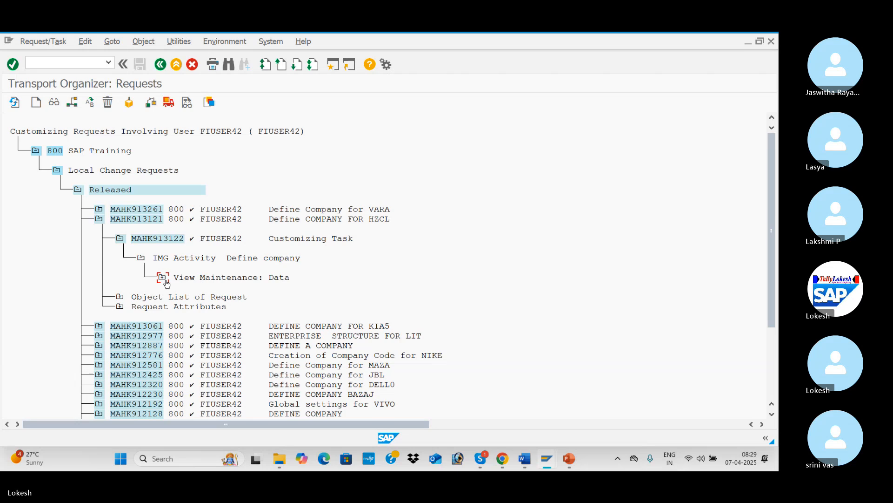
pyautogui.click(141, 258)
pyautogui.click(120, 238)
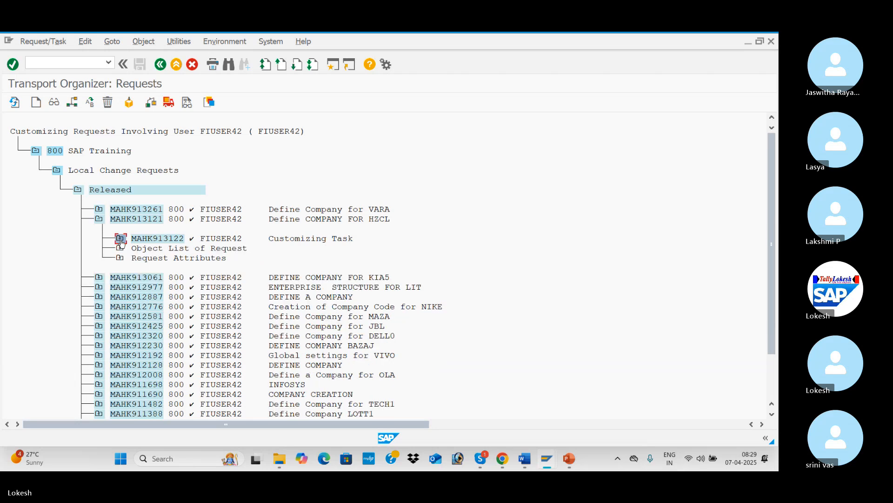
pyautogui.click(99, 219)
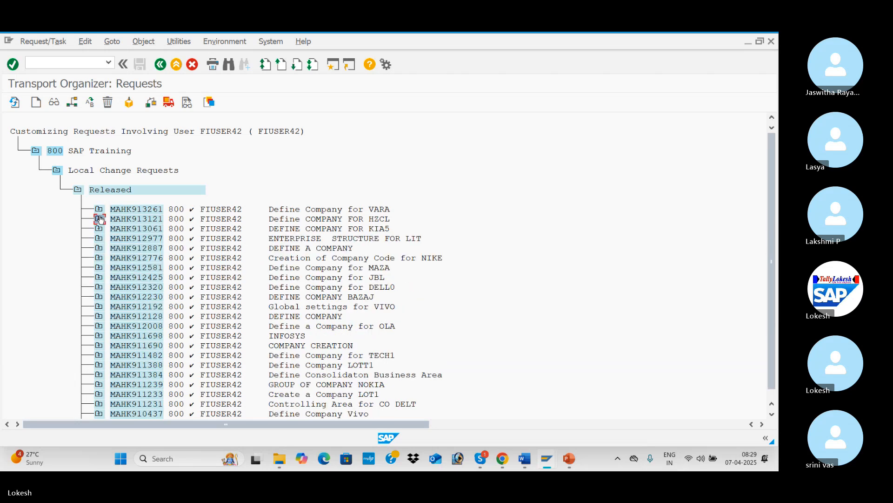
# - Switch to the other open Transport Organizer: Requests window
pyautogui.hotkey('alt', 'Tab')
pyautogui.hotkey('alt', 'Tab')
pyautogui.hotkey('alt', 'Tab')
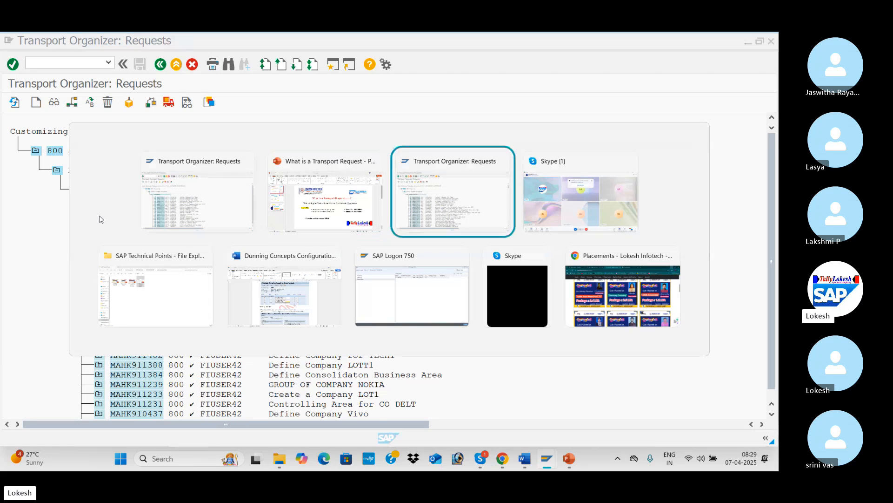